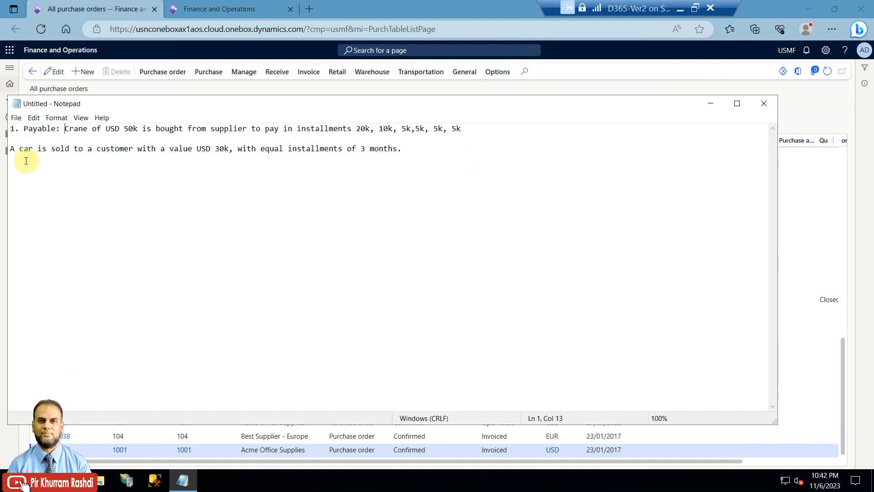
- Number the car sale scenario as item 2 in the Notepad note
left_click(15, 157)
type("2.")
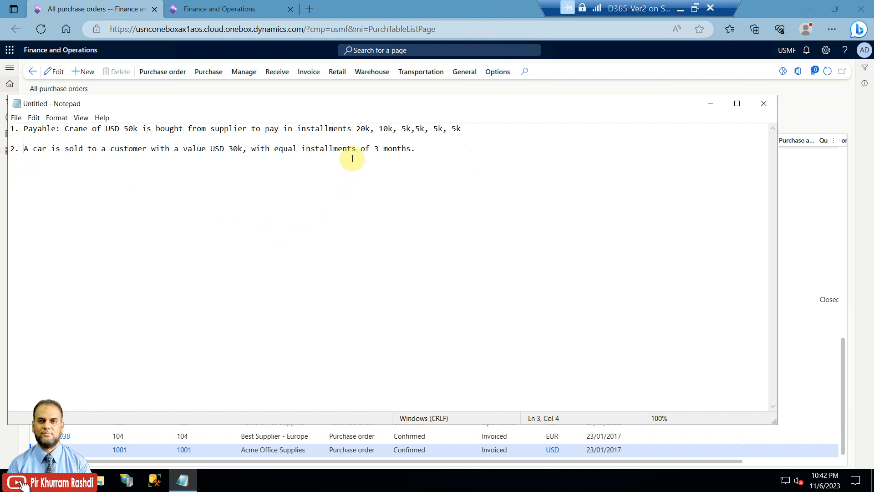
- Examine the installment terms of the crane purchase and the car sale in the note
left_click_drag(357, 129, 469, 130)
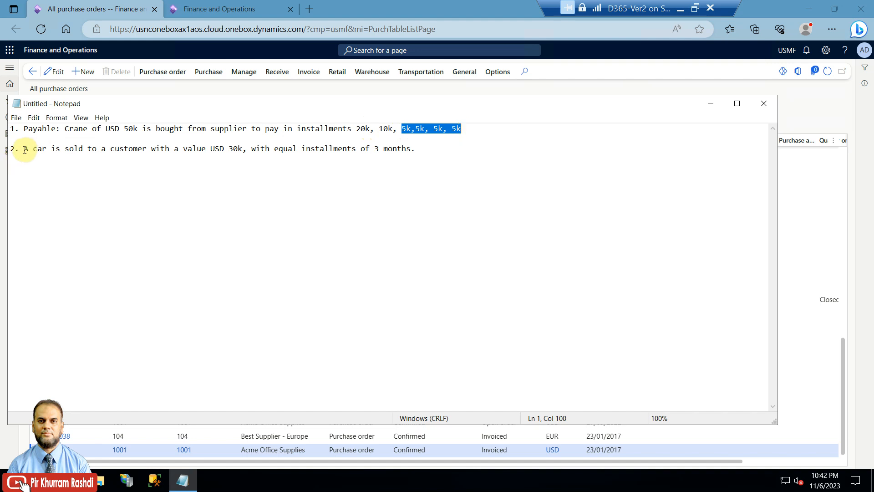
left_click_drag(25, 150, 137, 150)
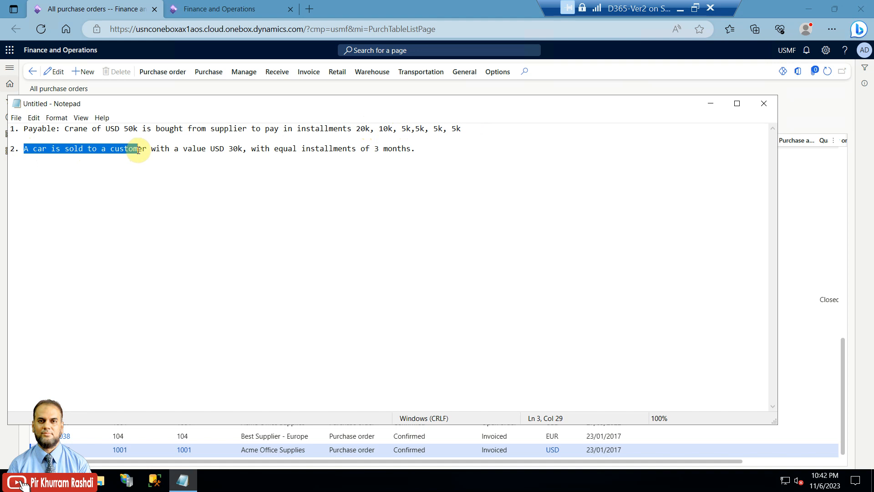
left_click_drag(228, 148, 237, 149)
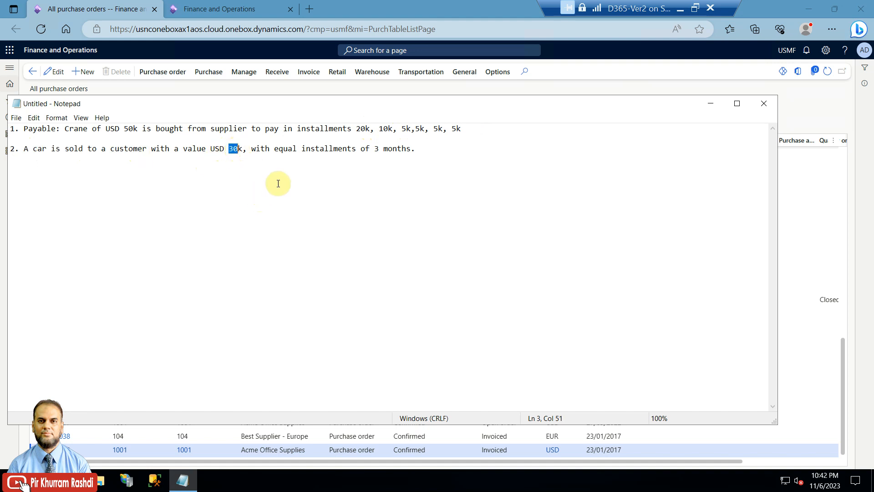
left_click(370, 150)
left_click_drag(371, 150, 412, 150)
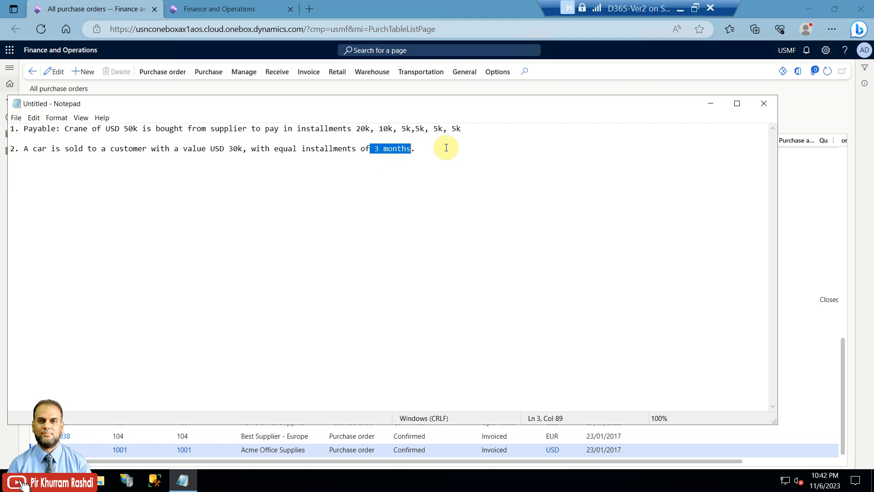
left_click(446, 148)
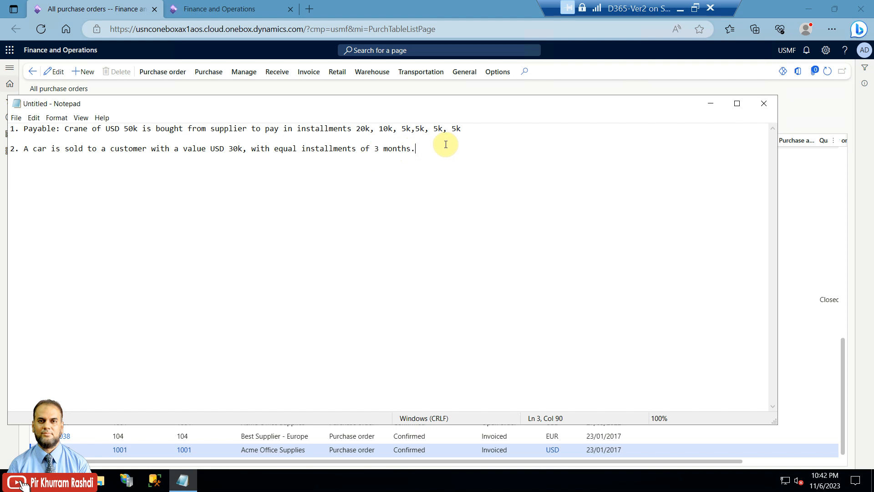
left_click(484, 127)
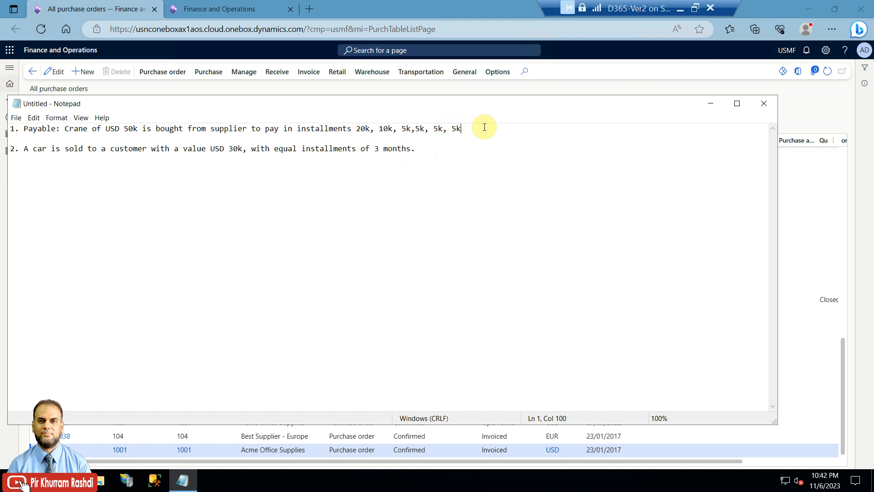
left_click_drag(457, 108, 539, 117)
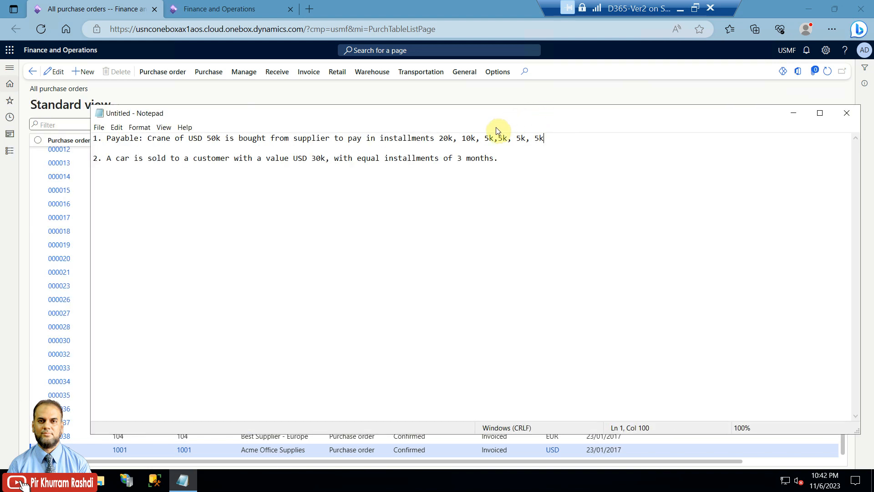
- Switch to Finance and Operations and open the Payment schedules page from the Accounts payable payment setup
left_click(12, 155)
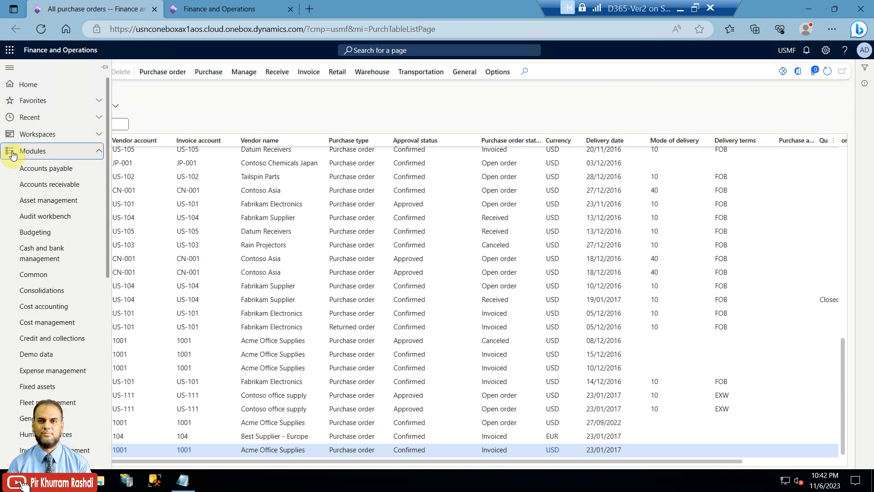
left_click(37, 172)
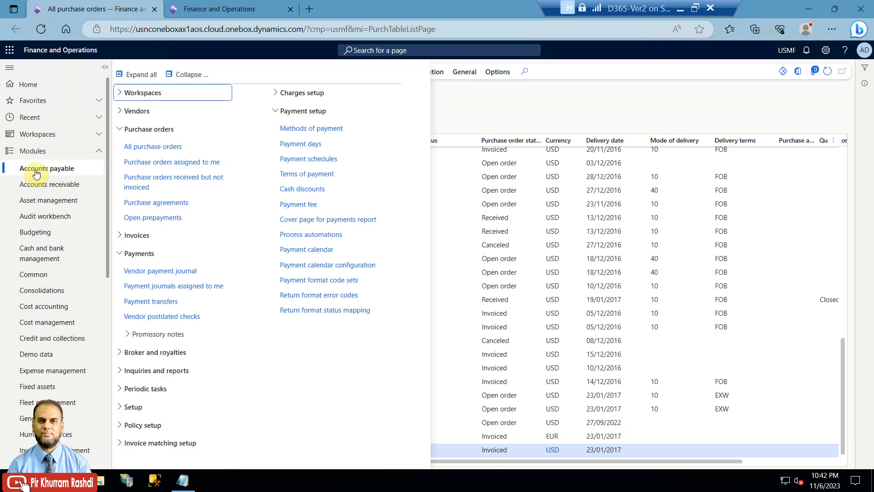
left_click(186, 74)
left_click(171, 312)
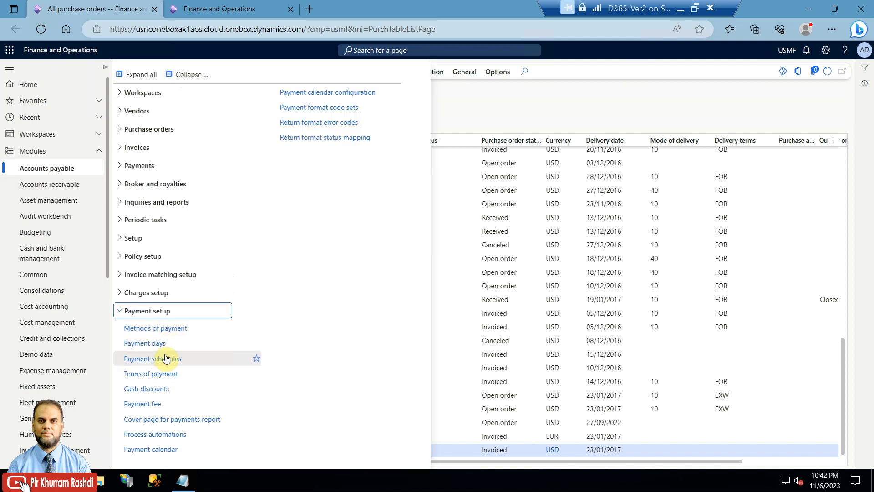
left_click(165, 359)
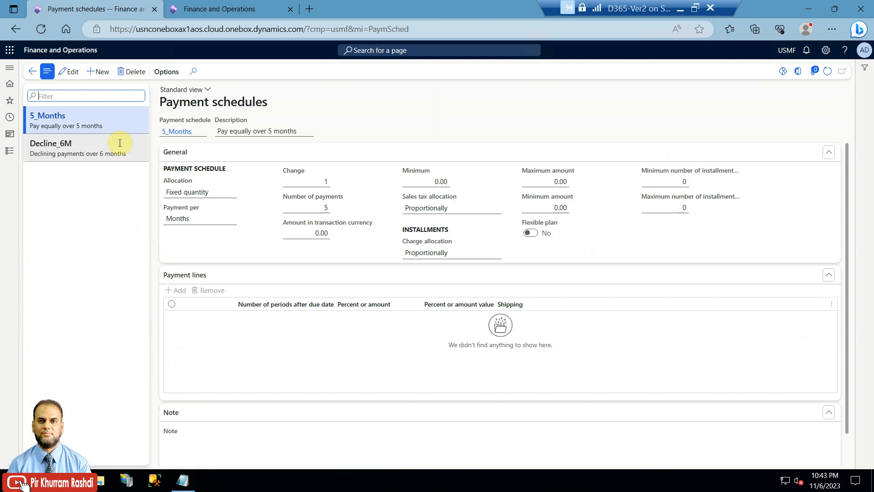
- Create a new payment schedule with its allocation set to Specified, keeping the Notepad scenarios at hand
left_click(97, 73)
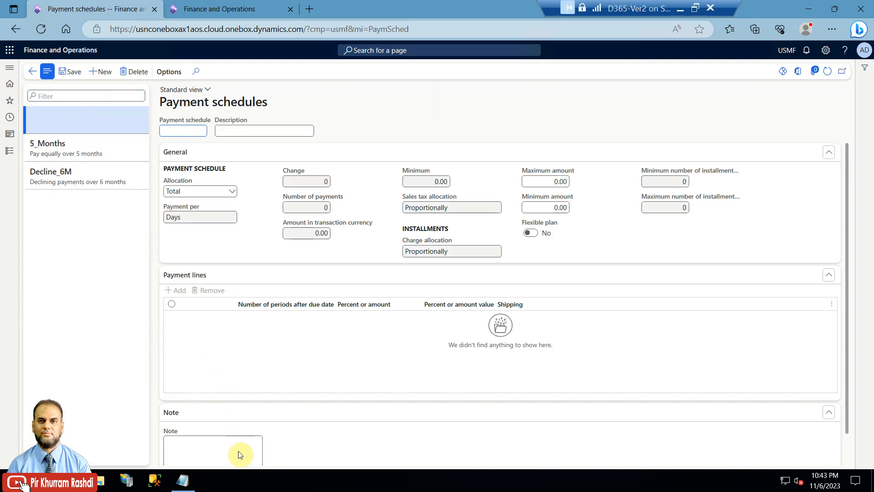
left_click(186, 485)
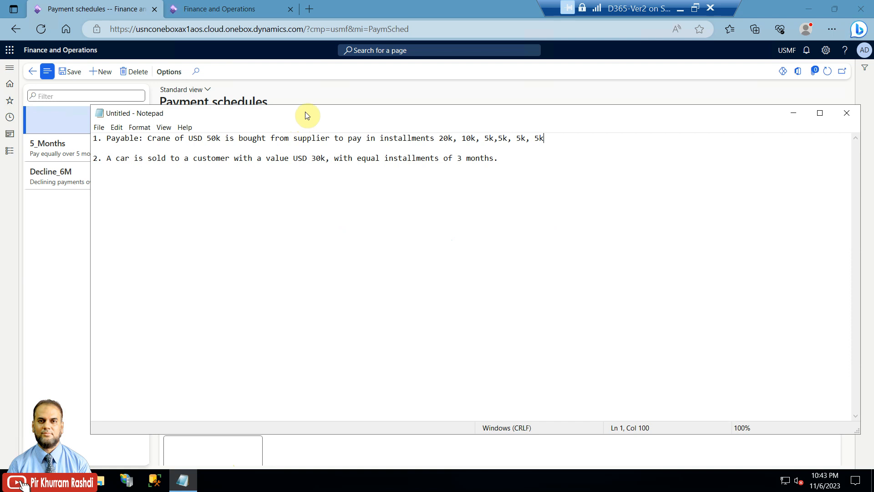
left_click_drag(337, 233, 301, 281)
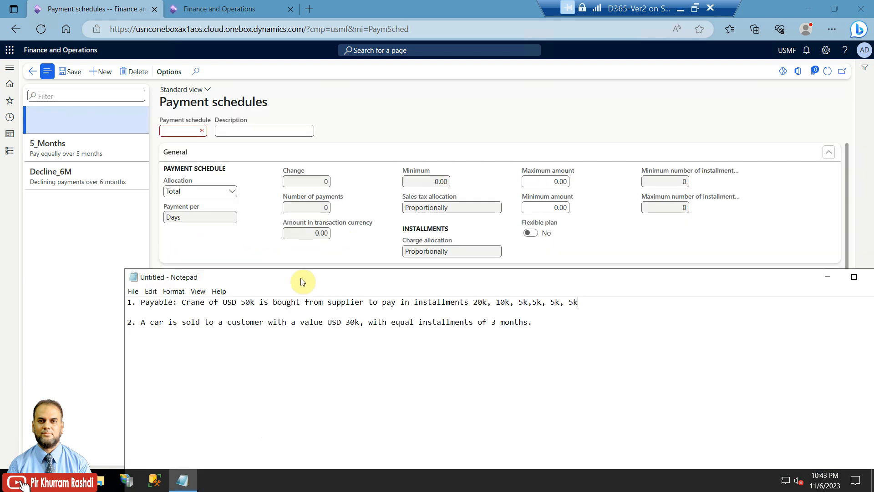
left_click(232, 192)
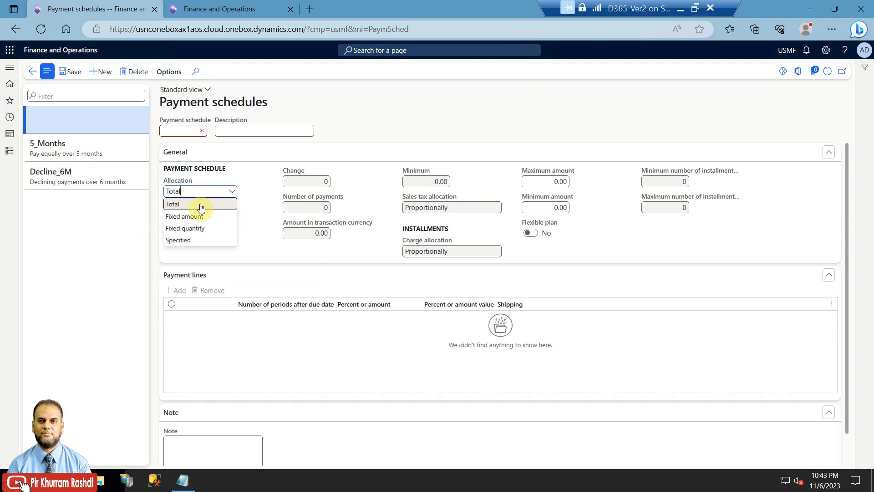
left_click(197, 240)
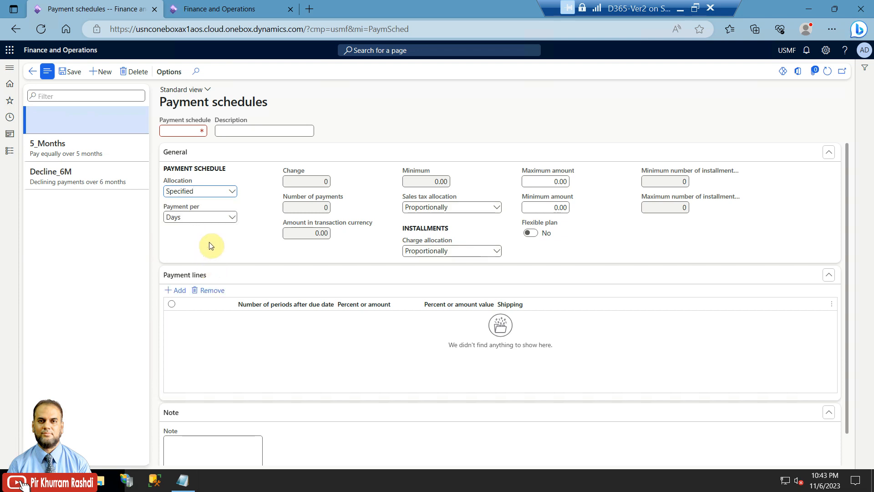
- Check the crane's installment amounts in the note and set the new schedule's payment interval to Months
left_click(182, 480)
left_click_drag(473, 303, 595, 308)
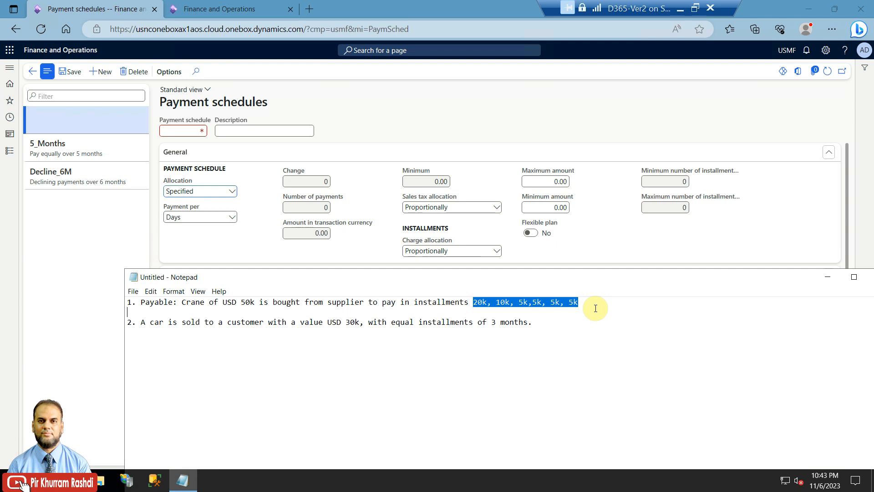
left_click(268, 307)
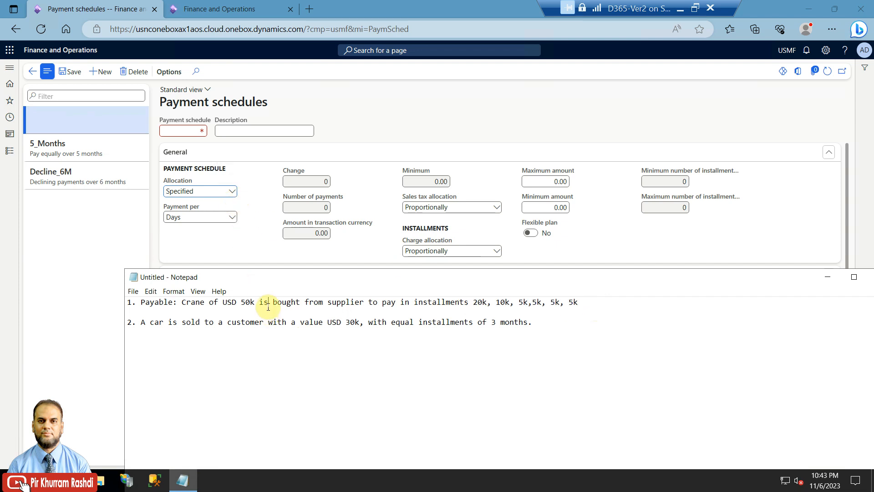
left_click(232, 218)
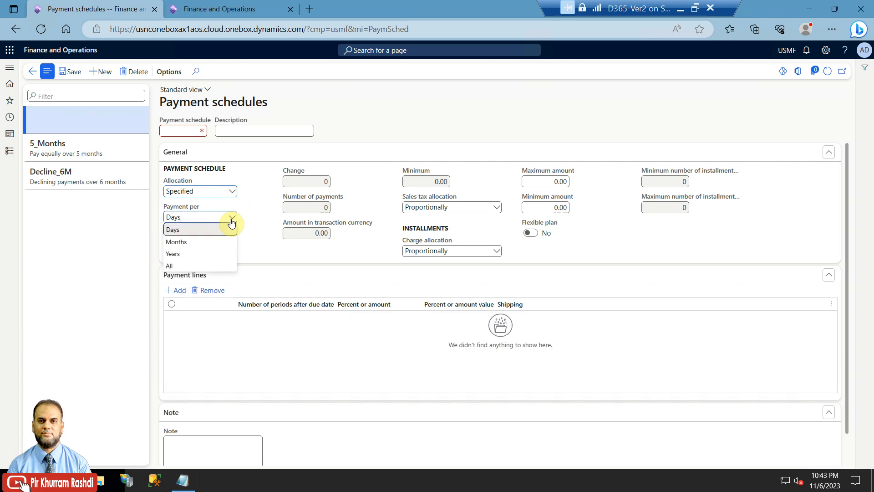
left_click(199, 246)
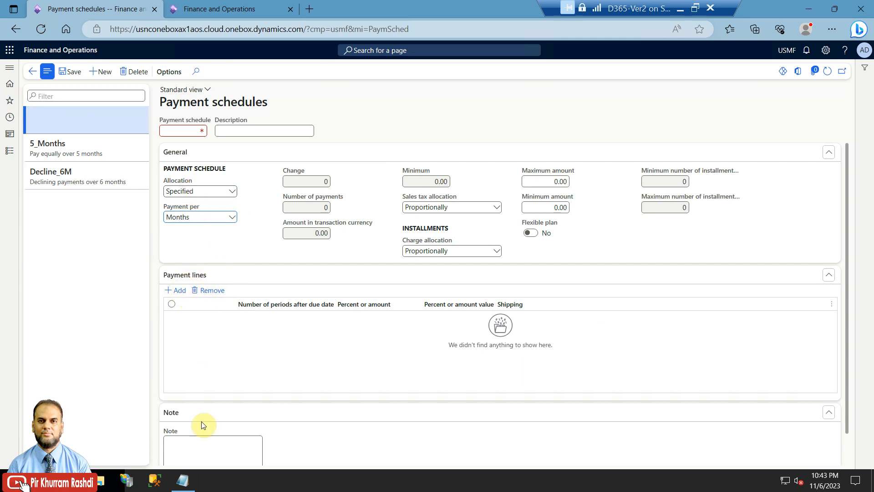
- Name the payment schedule 6_Months and describe it as "6 Months - 20k, 10k, 5k,5k, 5k, 5k"
left_click(183, 480)
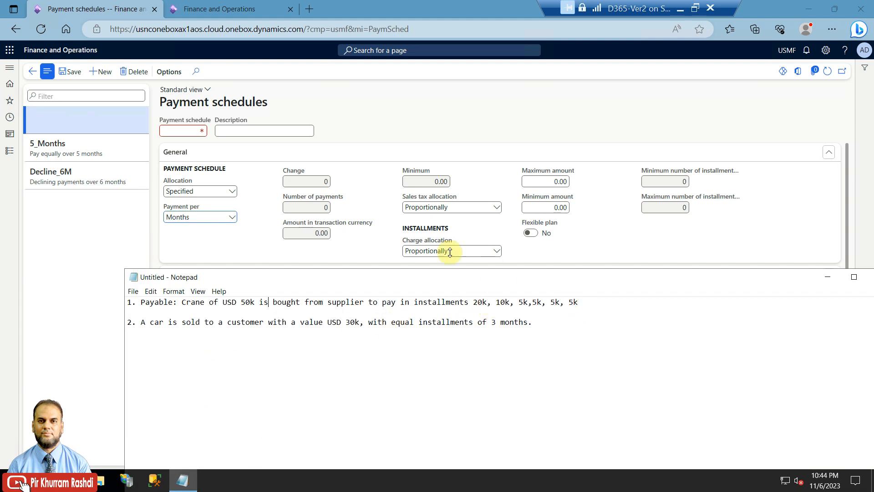
left_click(185, 131)
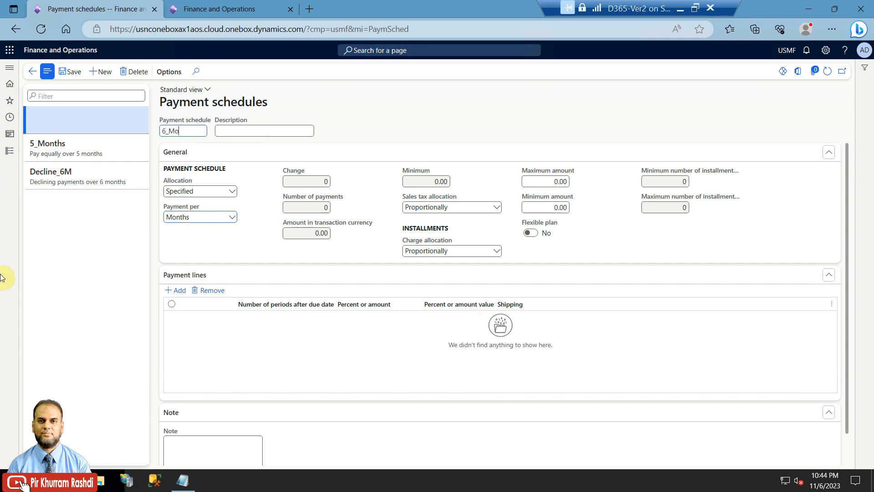
key("Tab")
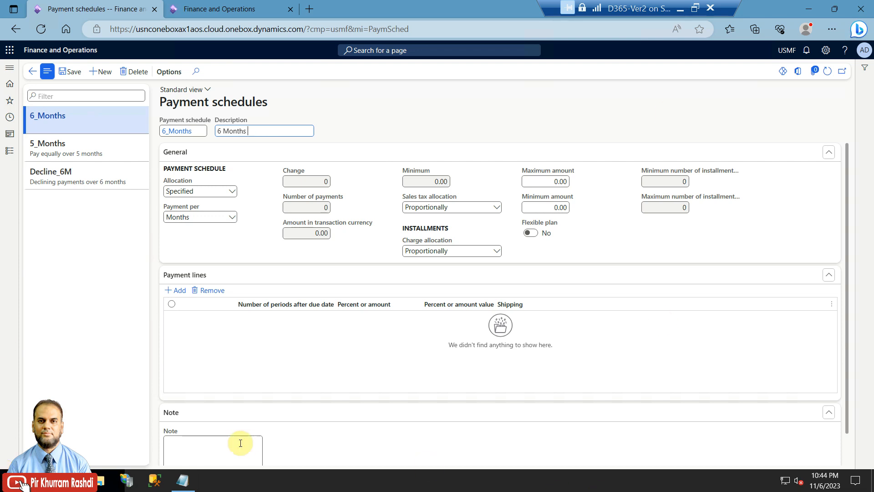
left_click(182, 480)
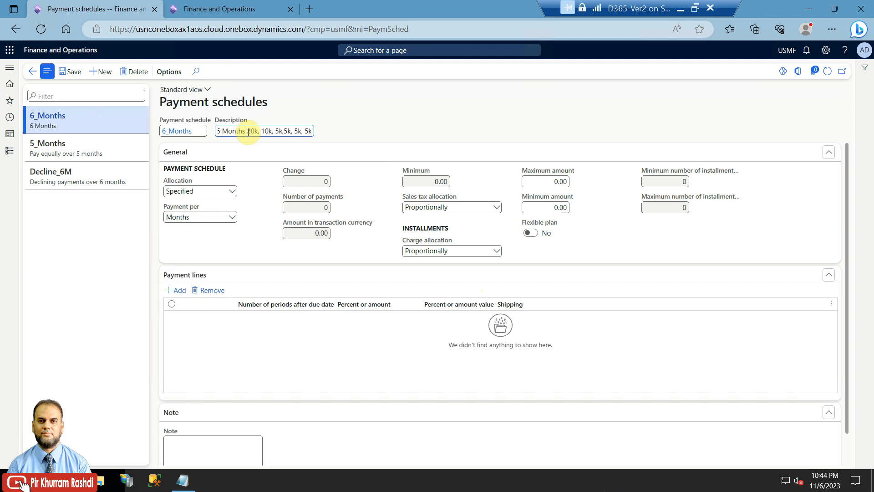
type("- 20k, 10k, 5k,5k, 5k, 5")
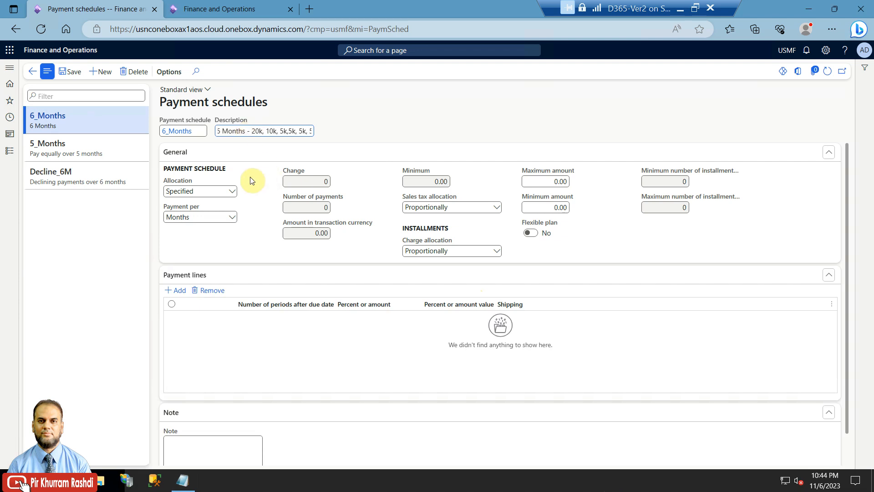
left_click(268, 132)
- Add a payment line for 1 period after the due date as an Amount of 20,000
left_click(176, 290)
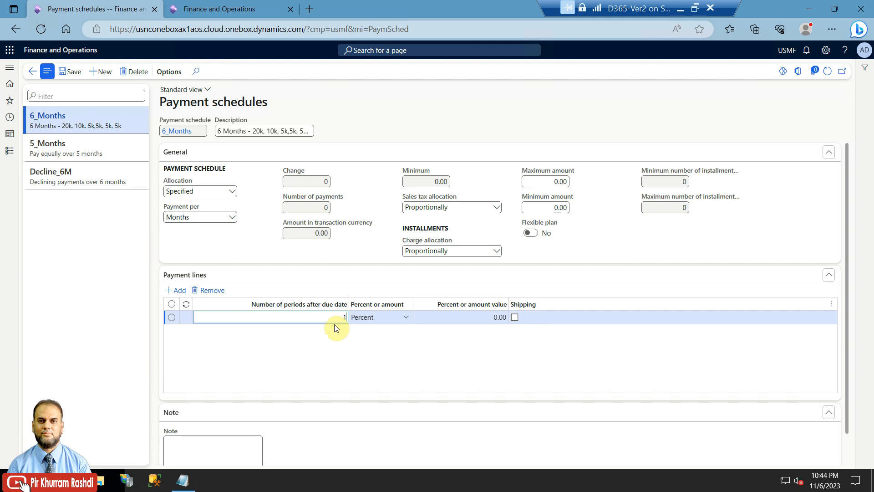
left_click(406, 320)
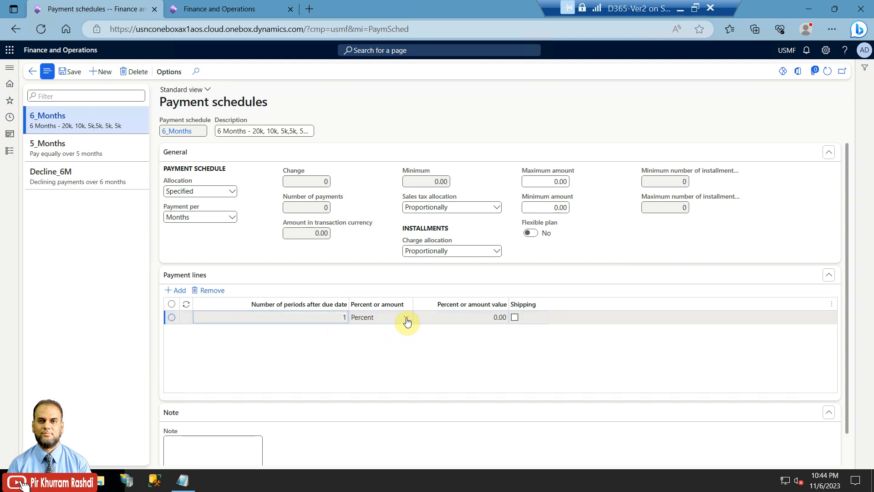
left_click(406, 319)
left_click(393, 301)
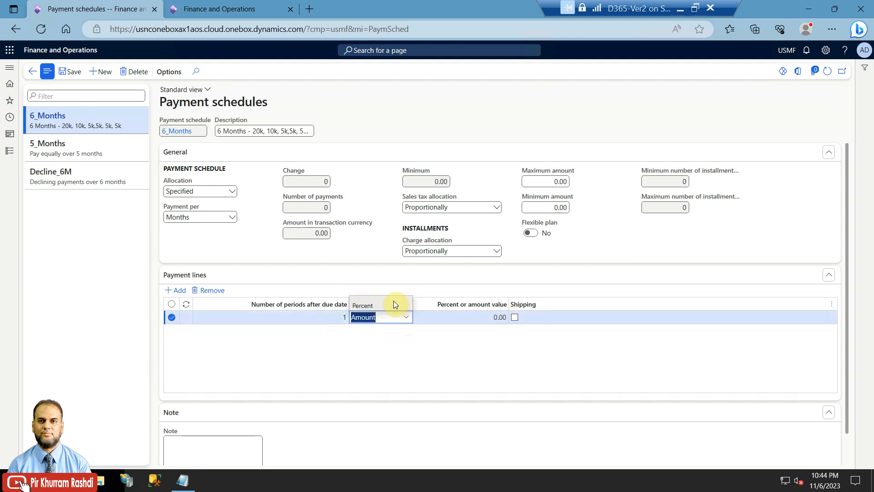
left_click(455, 317)
type("20,000")
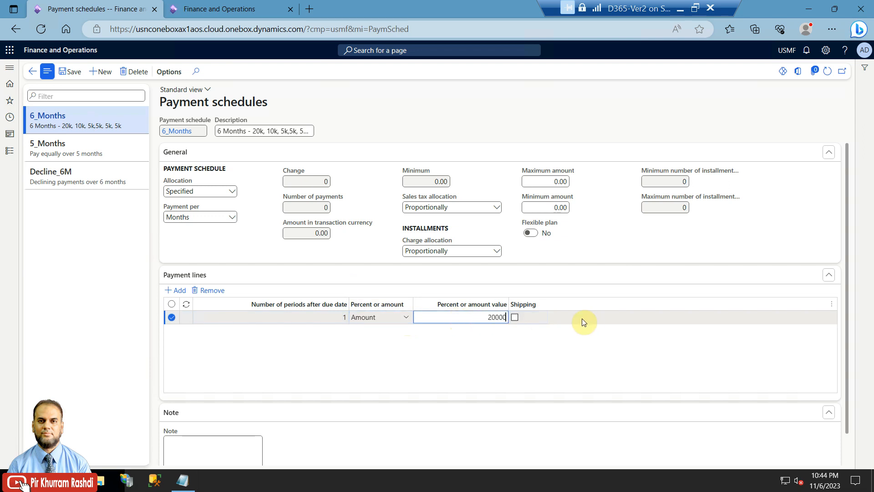
- Check the note for the next installment and add a line for 2 periods after the due date as an Amount of 10,000
left_click(187, 483)
left_click(187, 484)
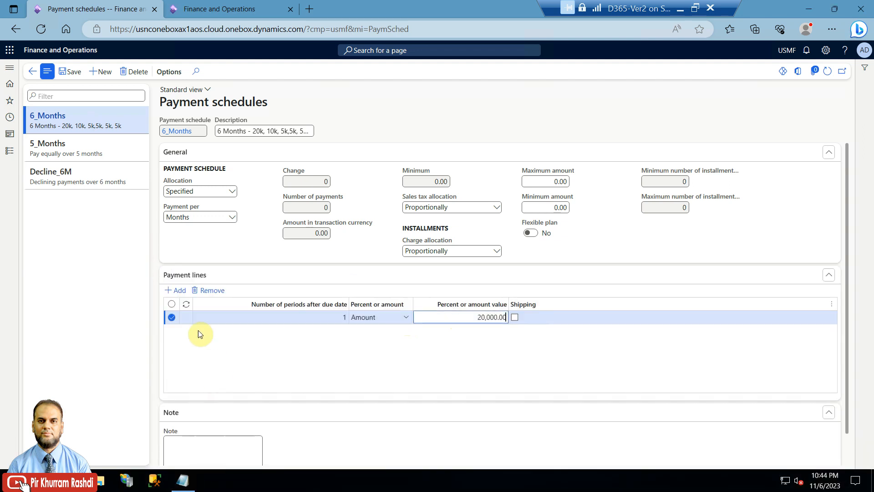
left_click(176, 290)
type("2")
left_click(405, 316)
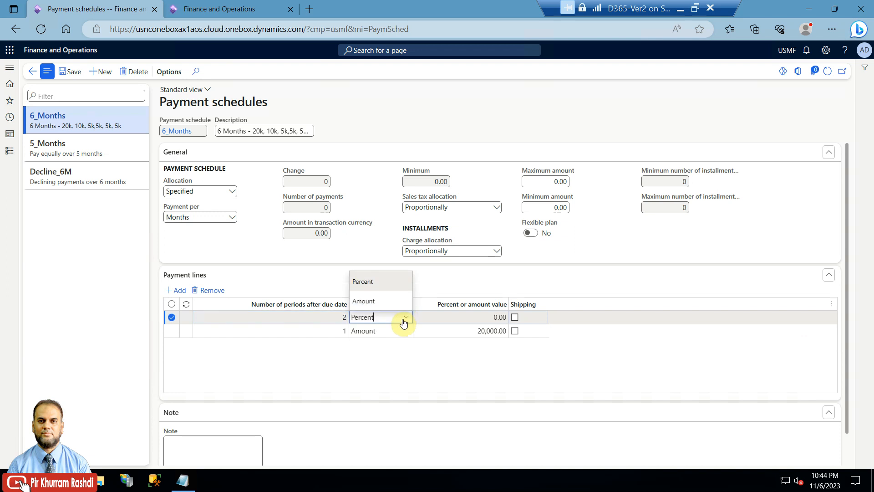
left_click(379, 300)
left_click(449, 316)
type("10000")
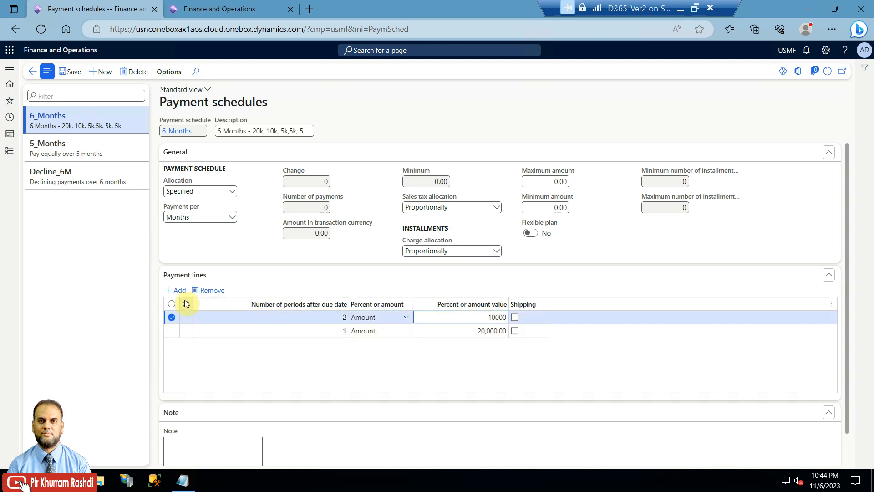
- Add a payment line for 3 periods after the due date as an Amount of 5,000
key("alt+n")
type("3")
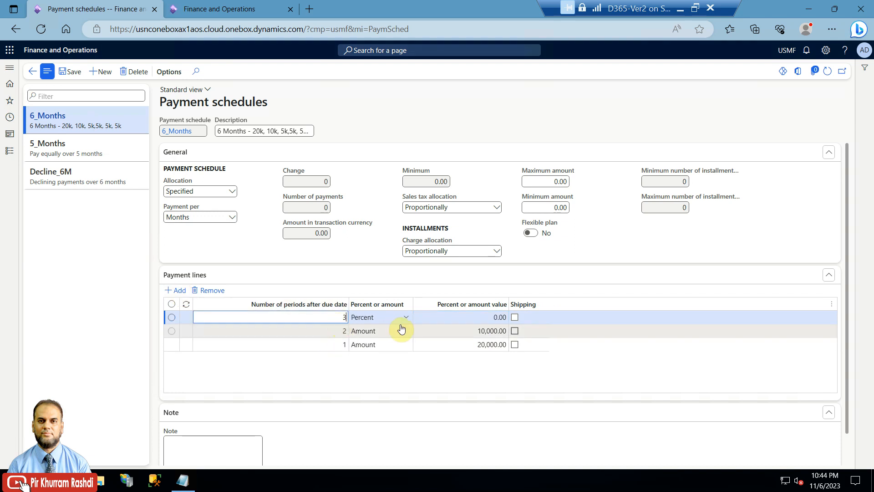
left_click(401, 318)
left_click(377, 300)
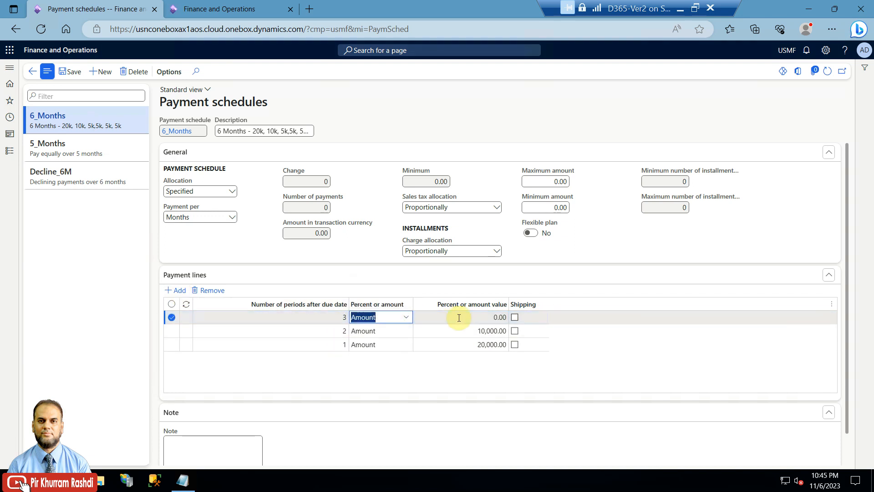
left_click(459, 317)
type("5000")
left_click_drag(491, 320, 542, 321)
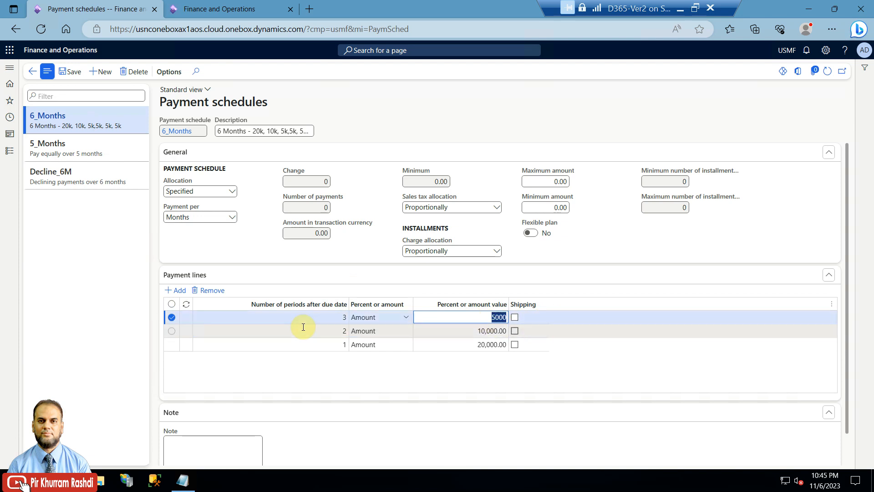
left_click(173, 293)
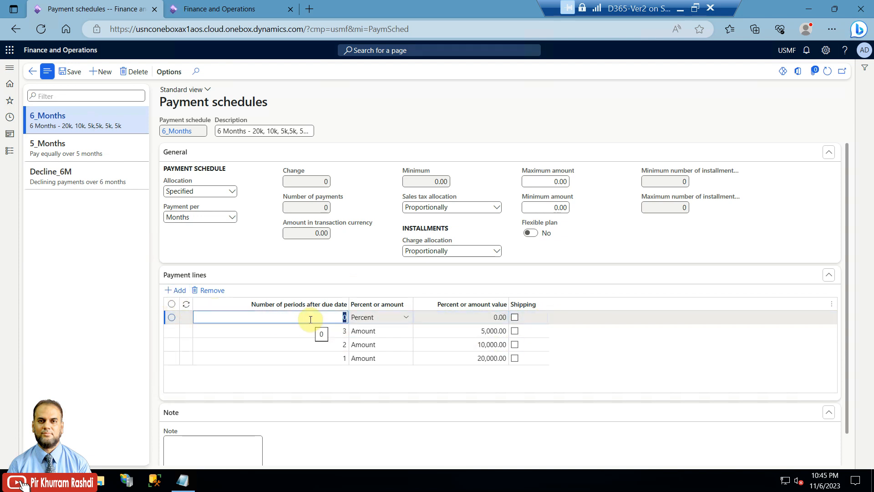
left_click(451, 317)
left_click_drag(452, 318, 561, 324)
type("5000")
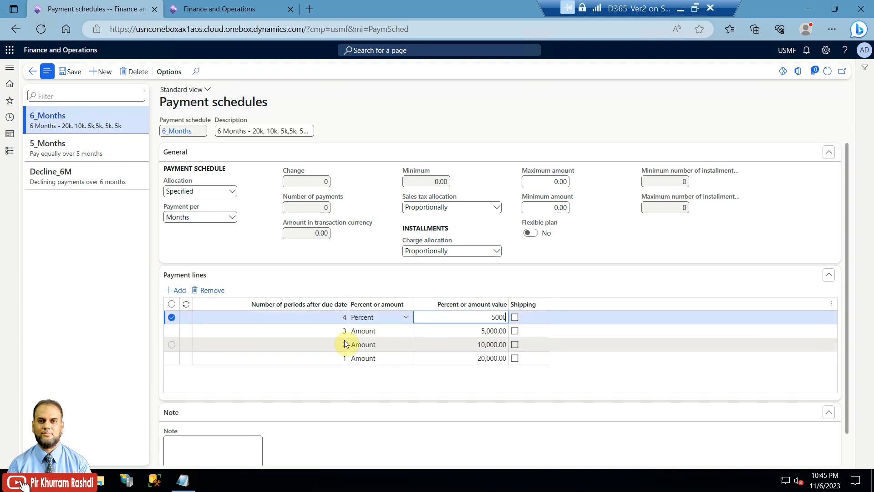
left_click(178, 293)
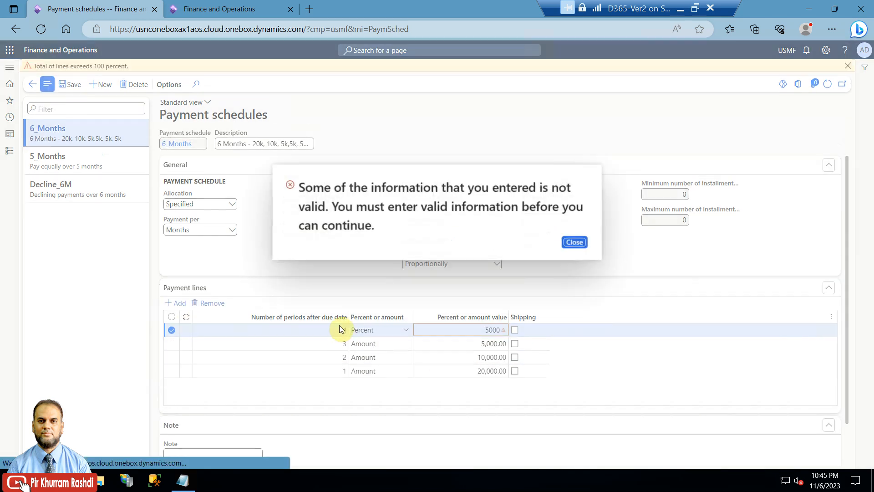
left_click(573, 241)
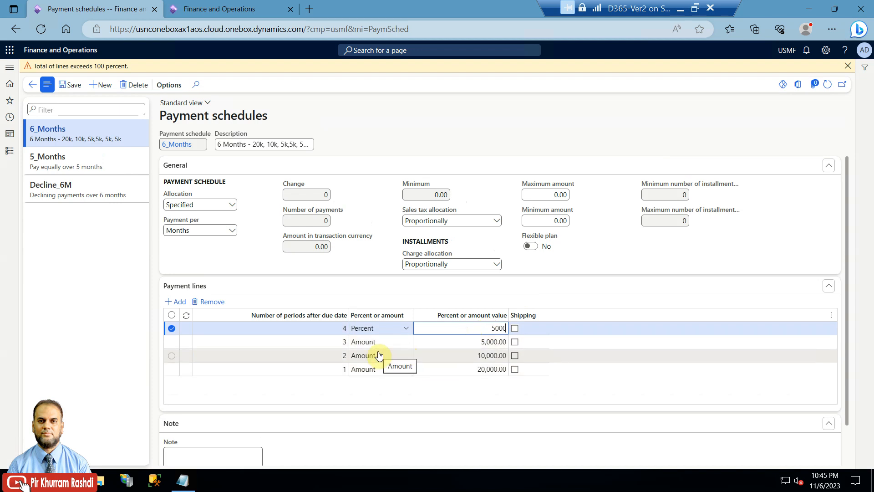
left_click(400, 328)
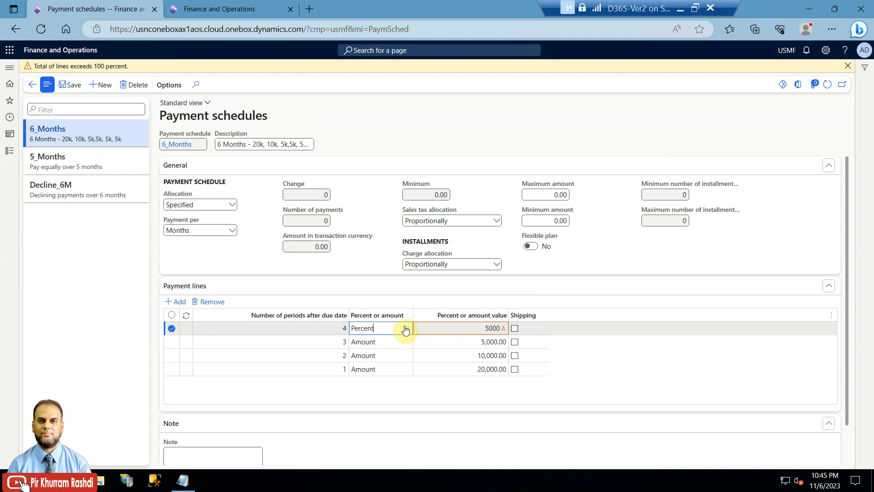
left_click(403, 334)
left_click(387, 308)
left_click(179, 302)
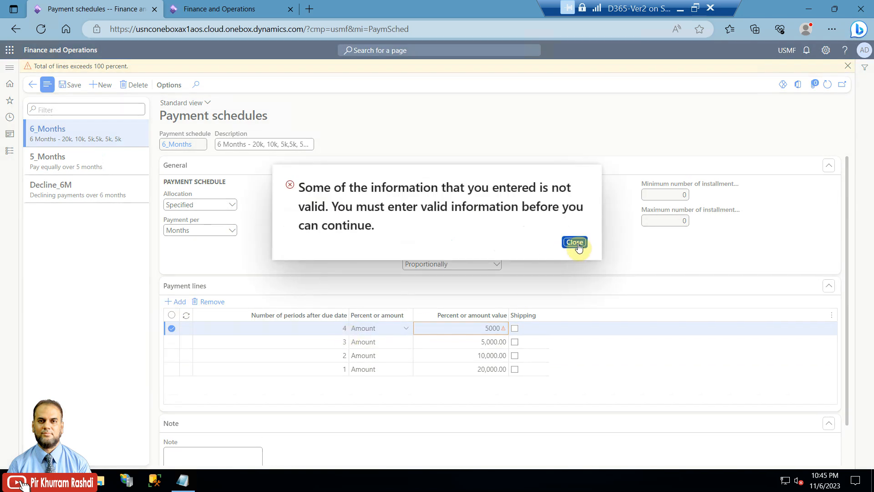
left_click(575, 242)
left_click(575, 242)
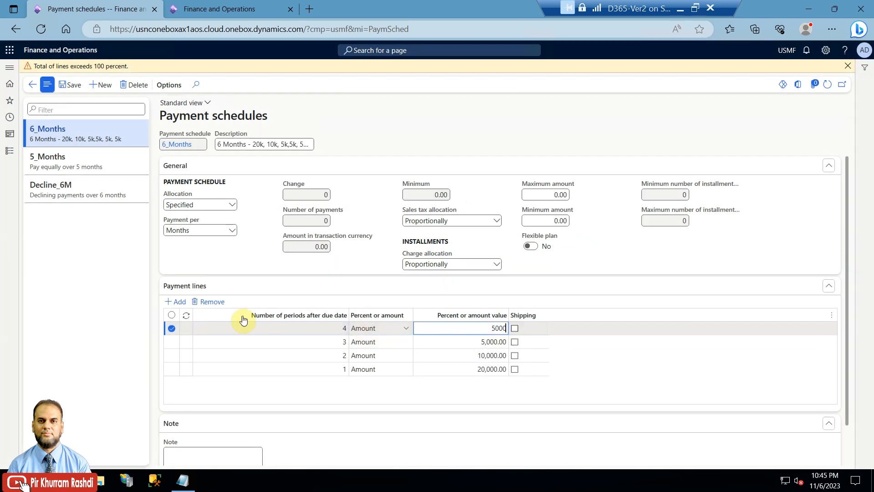
left_click(179, 301)
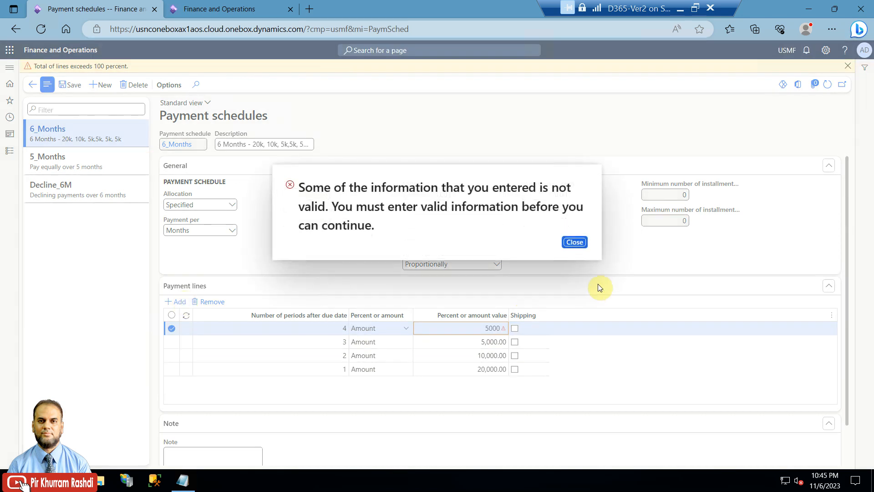
left_click(575, 242)
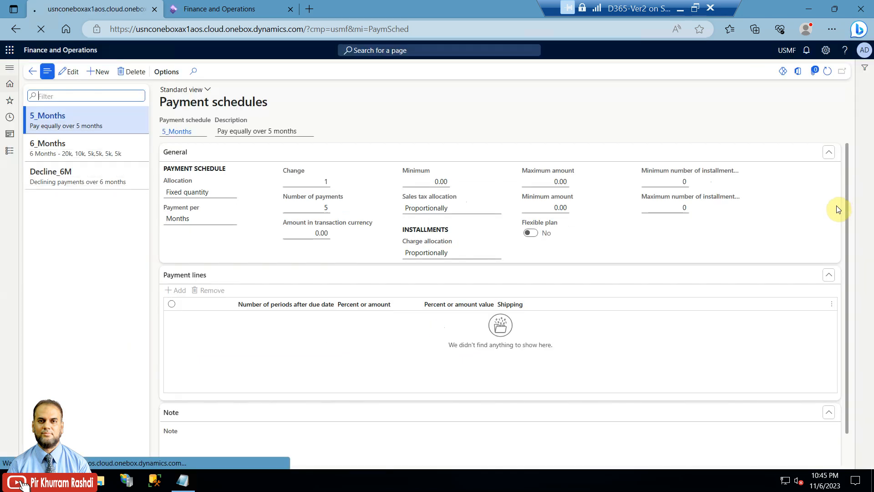
- Select the 6_Months schedule and add a payment line for 4 periods after the due date as an Amount of 5,000
left_click(103, 157)
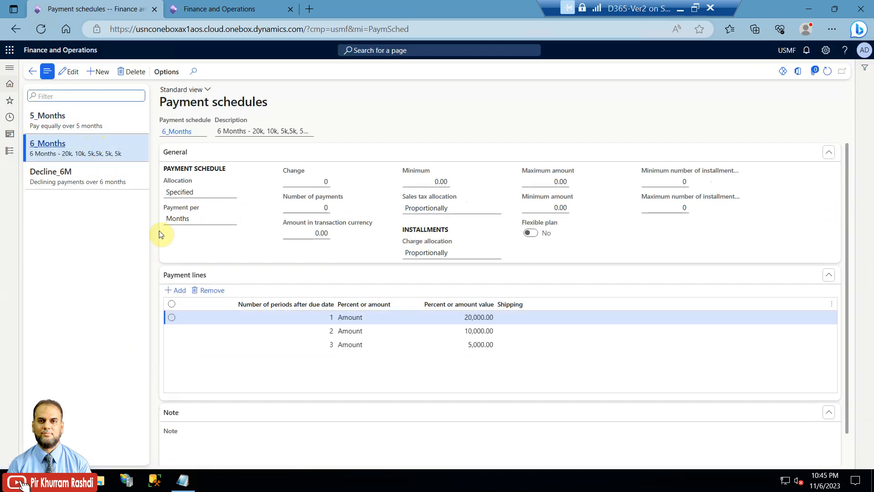
left_click(176, 292)
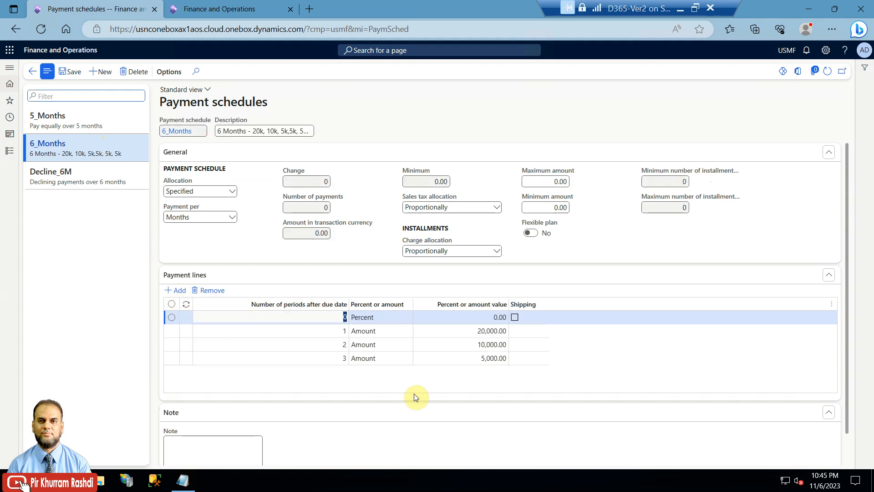
type("4")
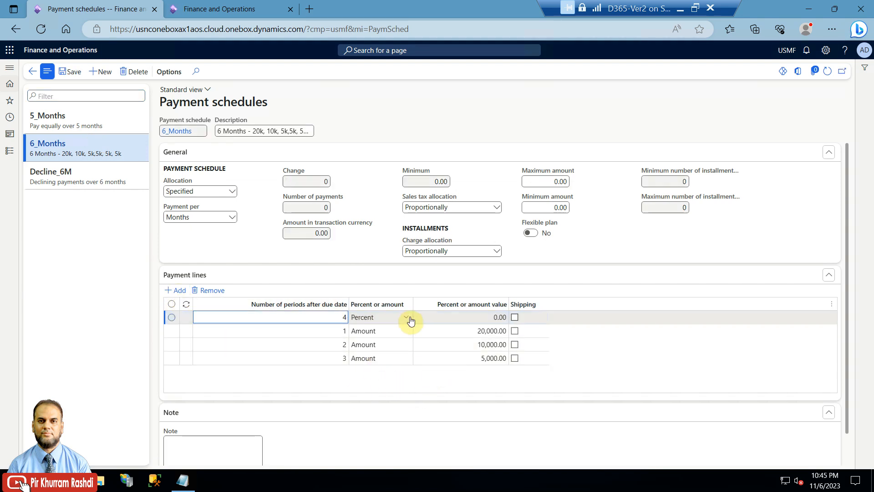
left_click(410, 321)
left_click(386, 302)
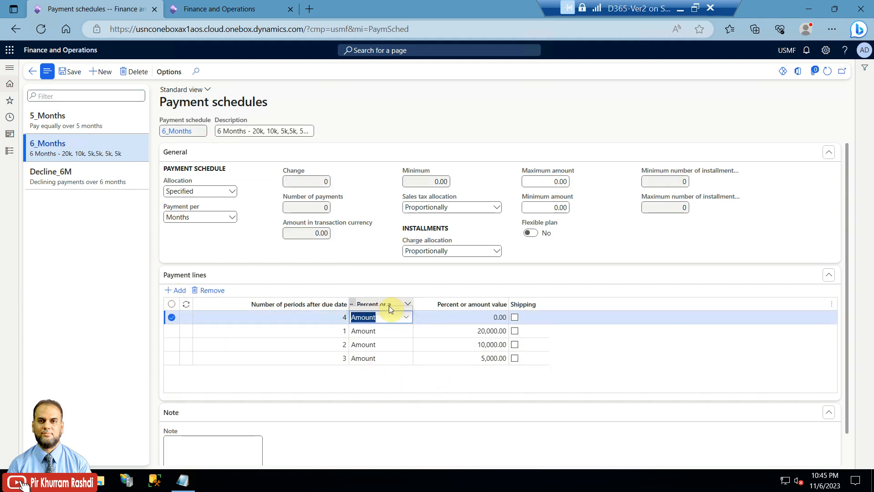
left_click(466, 320)
type("5000")
left_click(447, 330)
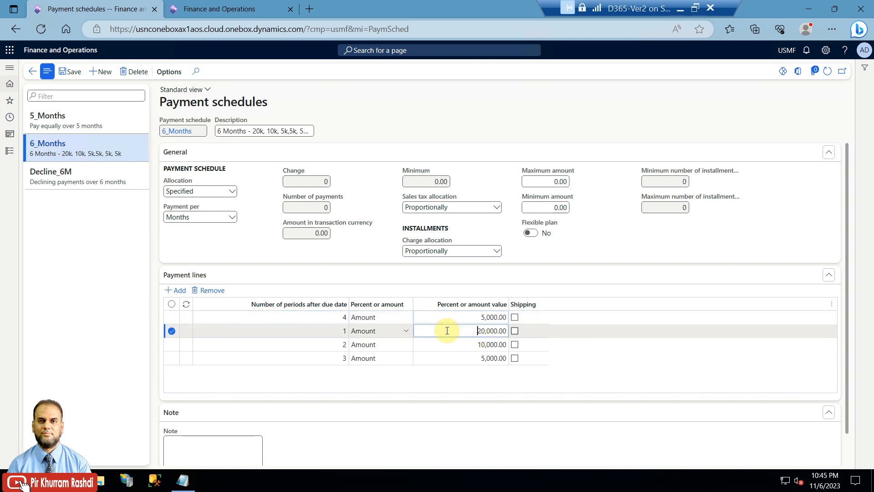
- Add a payment line for 5 periods after the due date as an Amount of 5,000
left_click(176, 290)
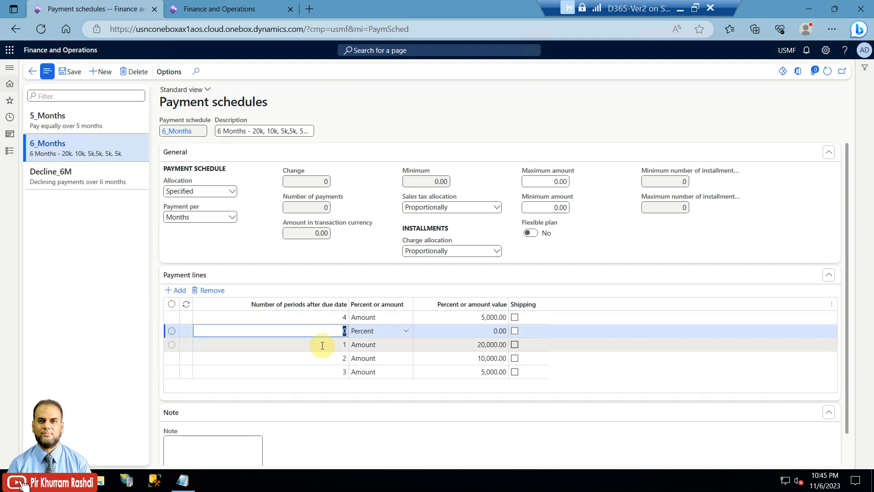
type("5")
left_click(406, 331)
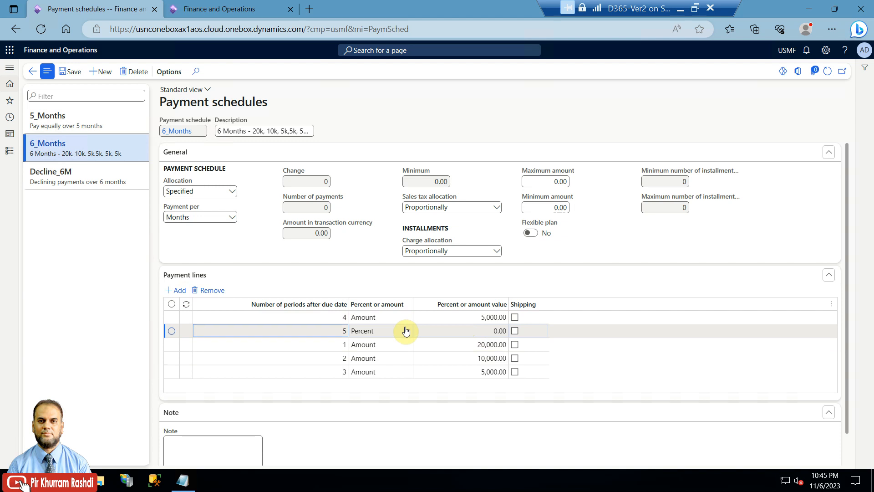
left_click(364, 314)
left_click(445, 330)
type("5000")
- Add a payment line for 6 periods after the due date as an Amount of 5,000
left_click(176, 290)
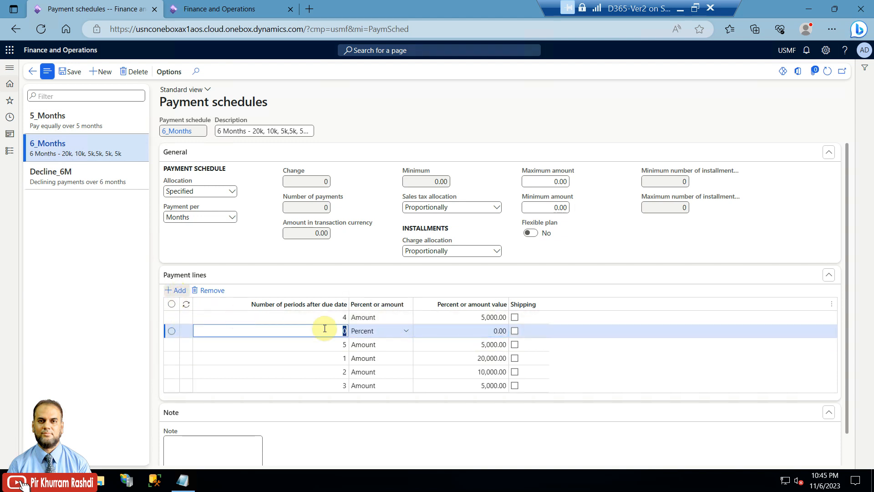
type("6")
left_click(392, 331)
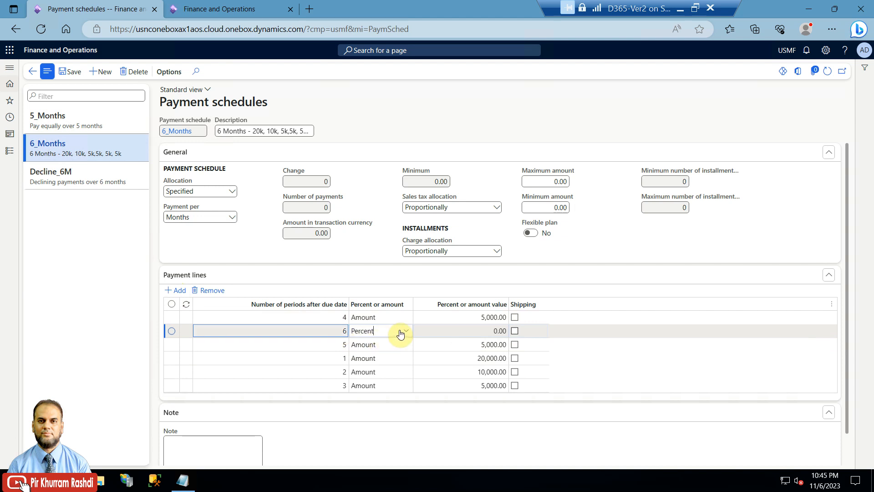
left_click(405, 331)
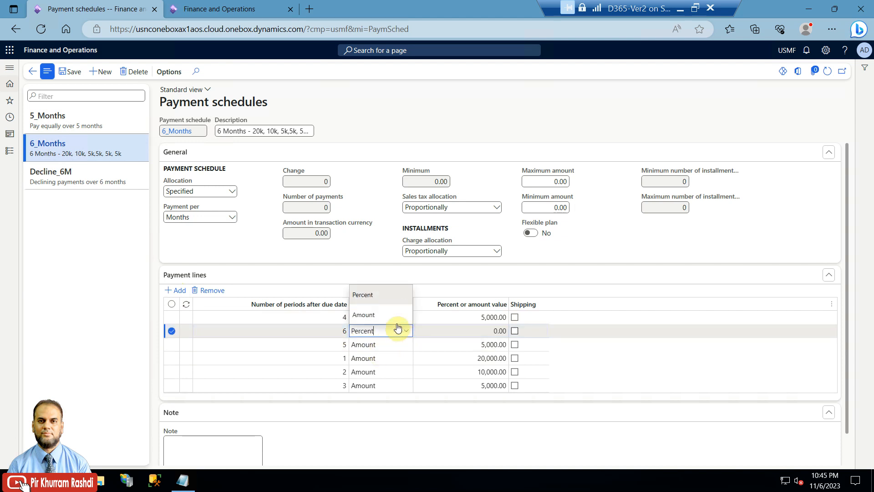
left_click(369, 313)
left_click(472, 333)
type("5000")
left_click(306, 331)
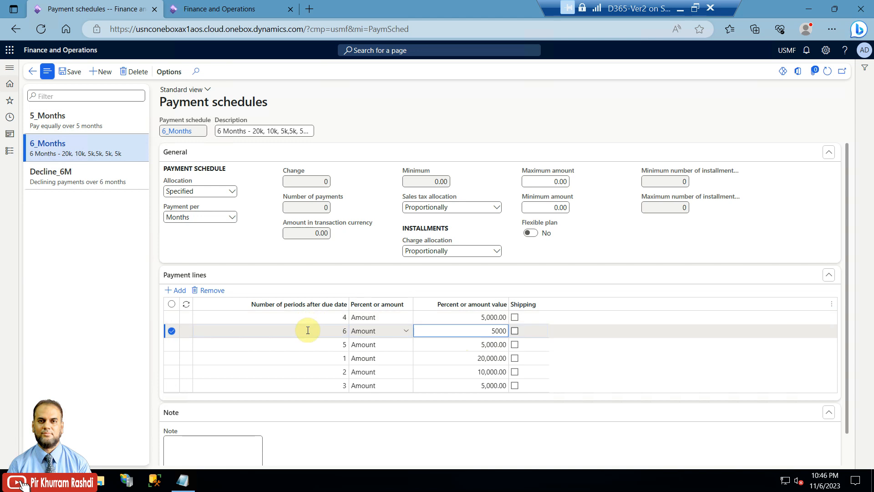
- Sort the payment lines by number of periods after due date from smallest to largest
left_click(332, 304)
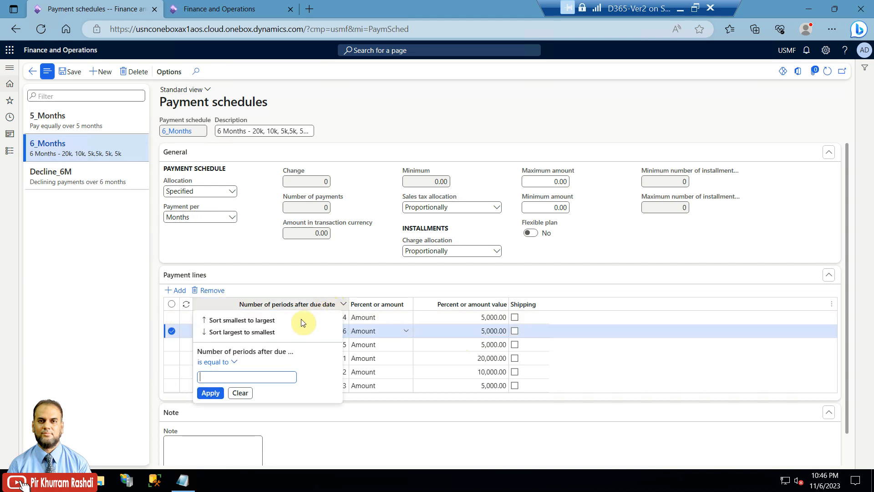
left_click(261, 321)
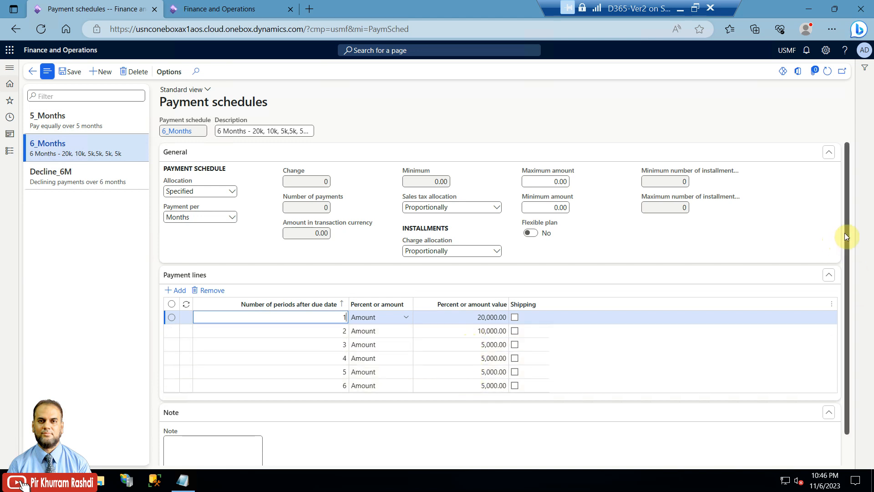
left_click_drag(845, 233, 847, 261)
scroll(848, 279, "up", 1)
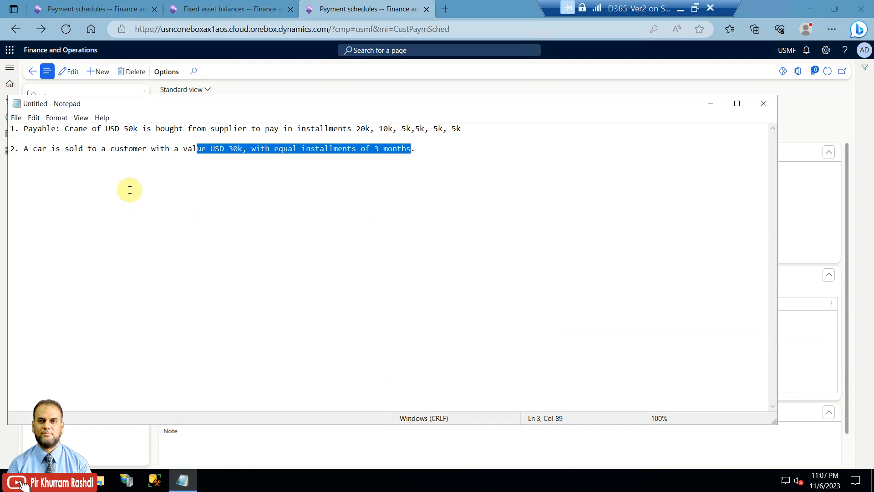
- Check the car sale's installment terms in the note and create a payment schedule named 3_Months with the description "Equal installments"
left_click(179, 155)
left_click_drag(180, 150, 434, 156)
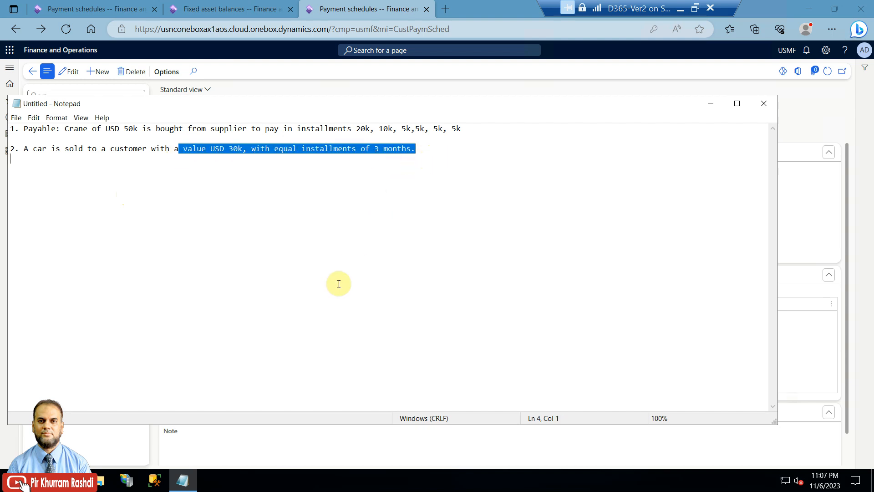
left_click(394, 6)
left_click(99, 71)
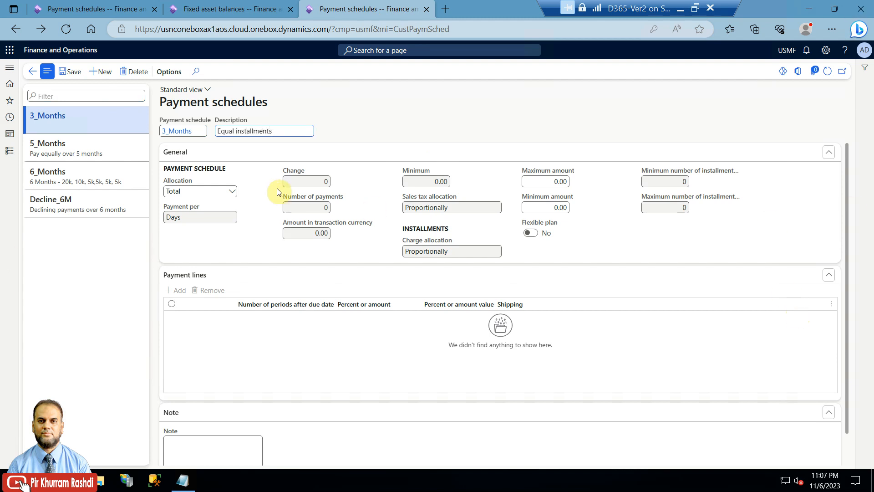
- Set the 3_Months schedule's allocation to Fixed quantity with payment per Months
left_click(231, 192)
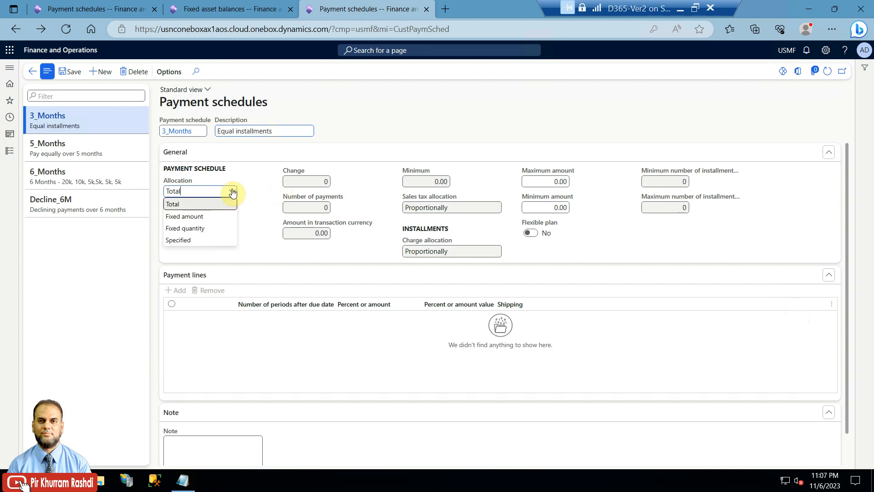
left_click(213, 232)
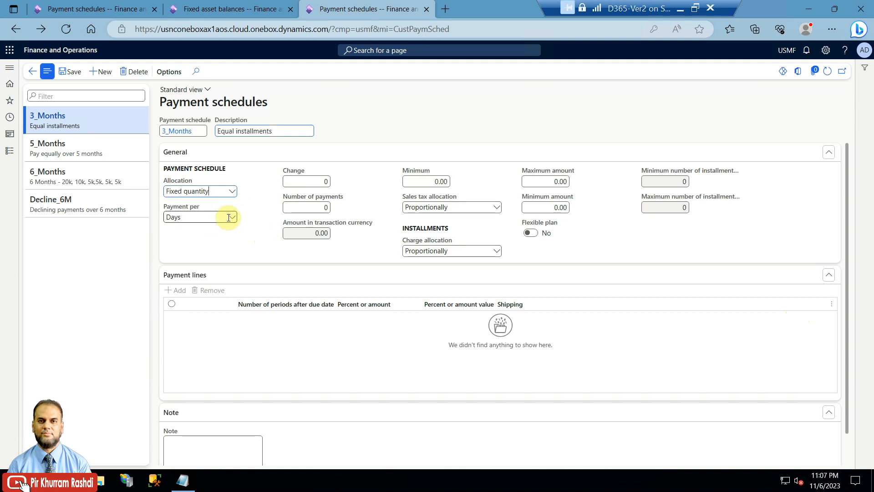
left_click(231, 218)
left_click(209, 243)
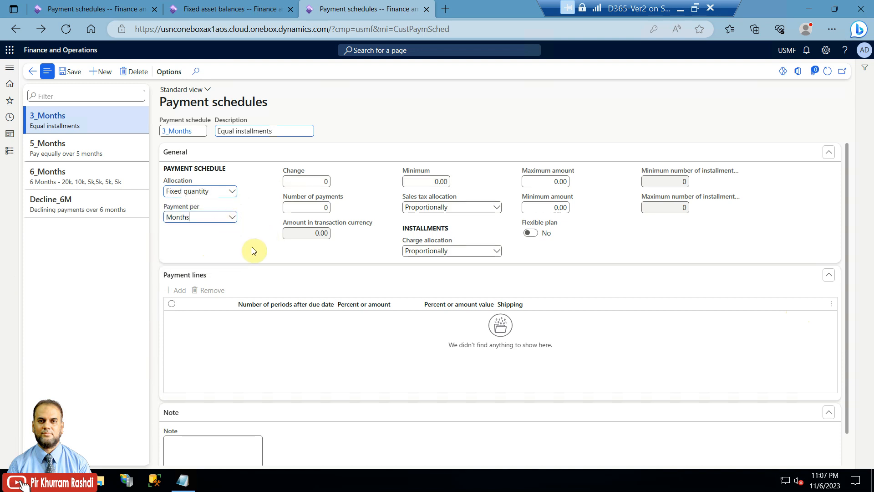
- Set the 3_Months schedule's change to 1, number of payments to 3 and minimum to 1.00
left_click(307, 181)
type("1")
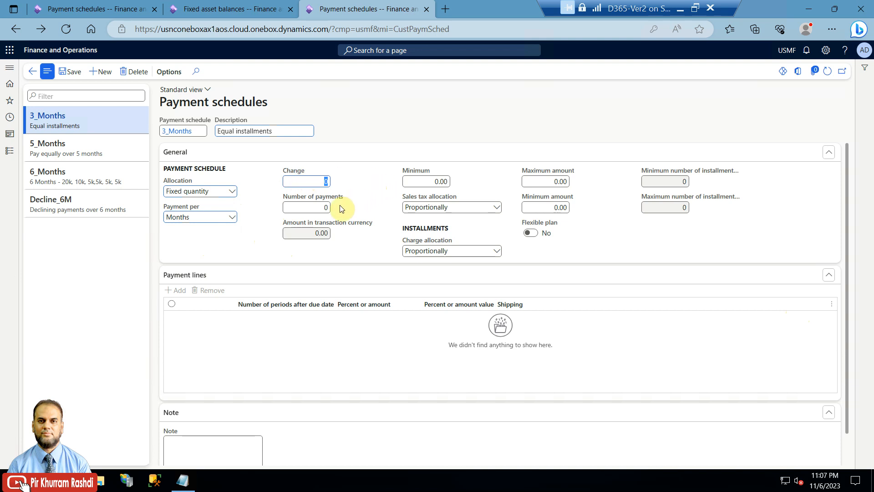
left_click(309, 208)
type("3")
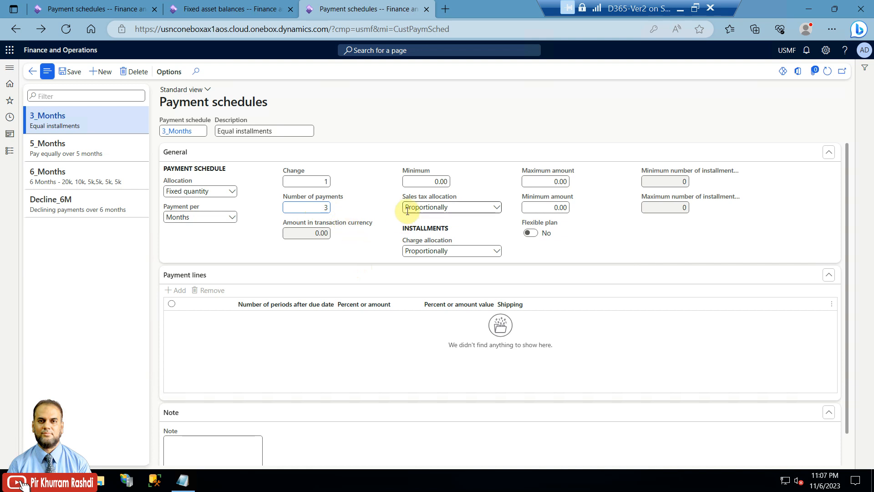
left_click(430, 178)
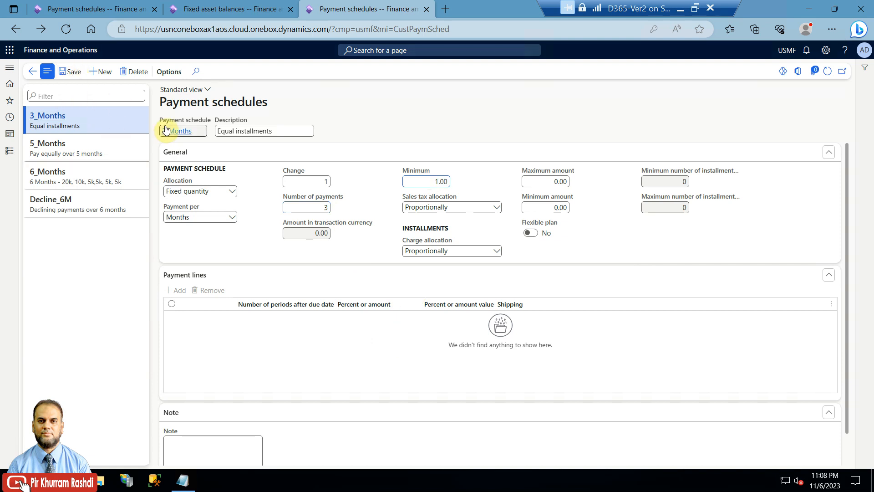
- Copy the fixed asset number VEHC-000003 from the fixed asset balances report
left_click(216, 8)
double_click(152, 178)
right_click(152, 179)
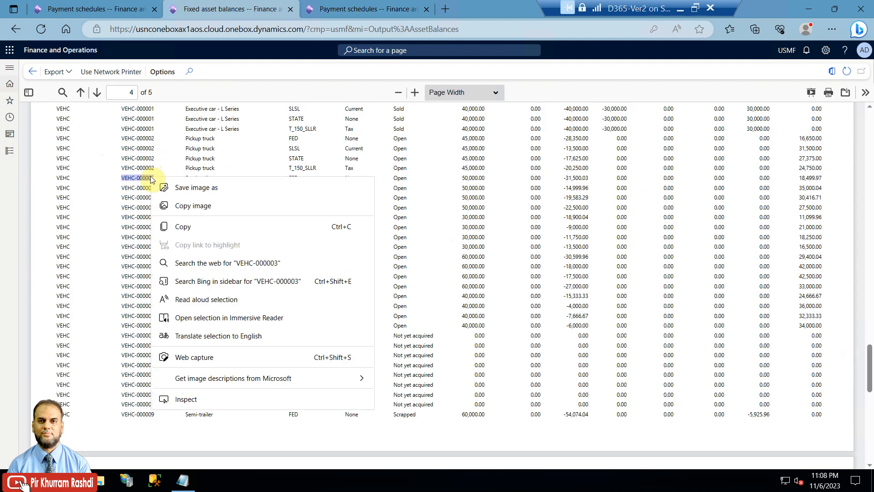
left_click(183, 226)
- Create a free text invoice in accounts receivable for the customer Contoso Retail San Diego
left_click(85, 4)
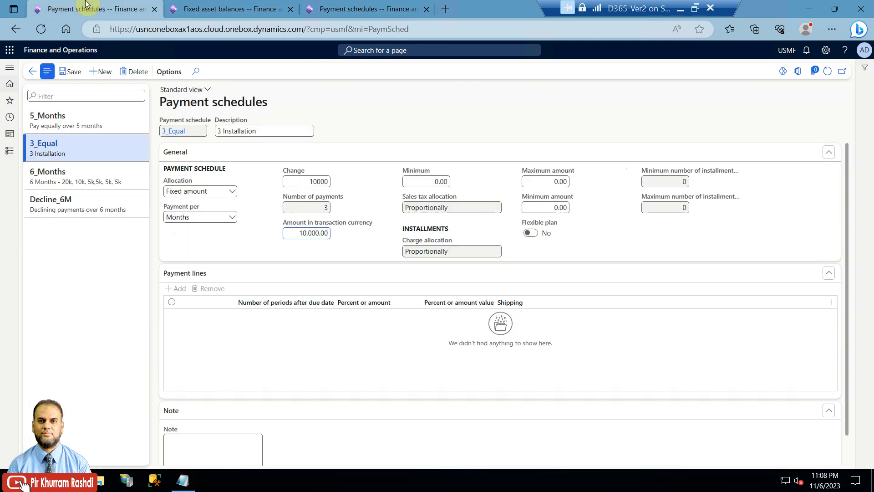
left_click(10, 150)
left_click(42, 186)
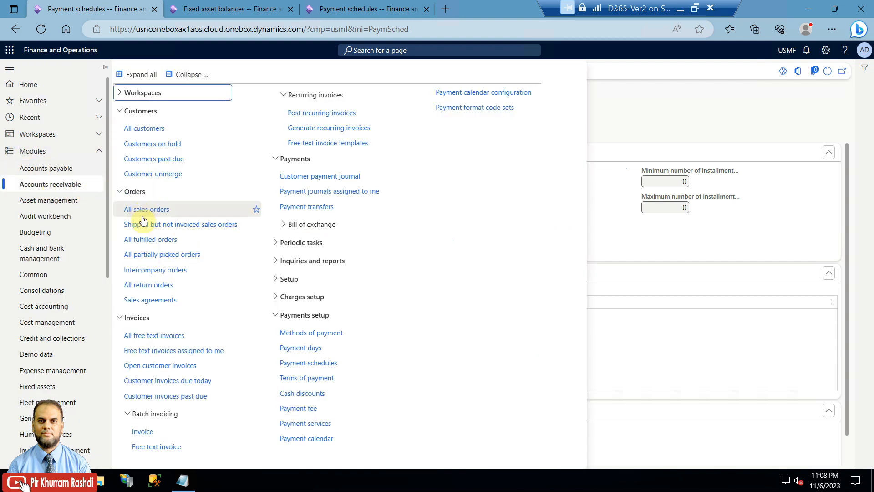
left_click(163, 336)
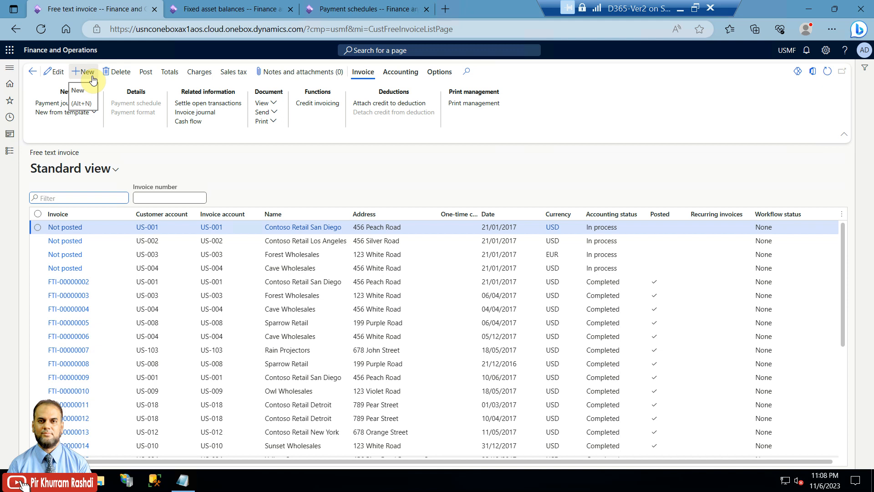
left_click(91, 77)
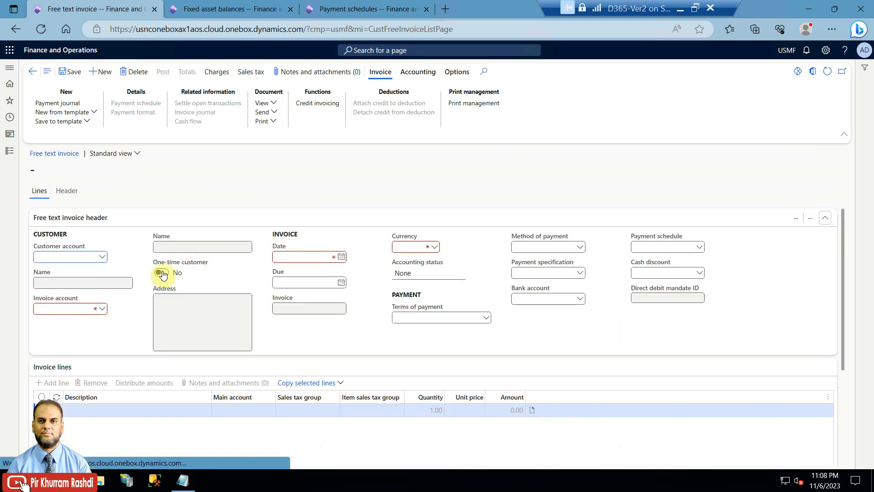
left_click(102, 258)
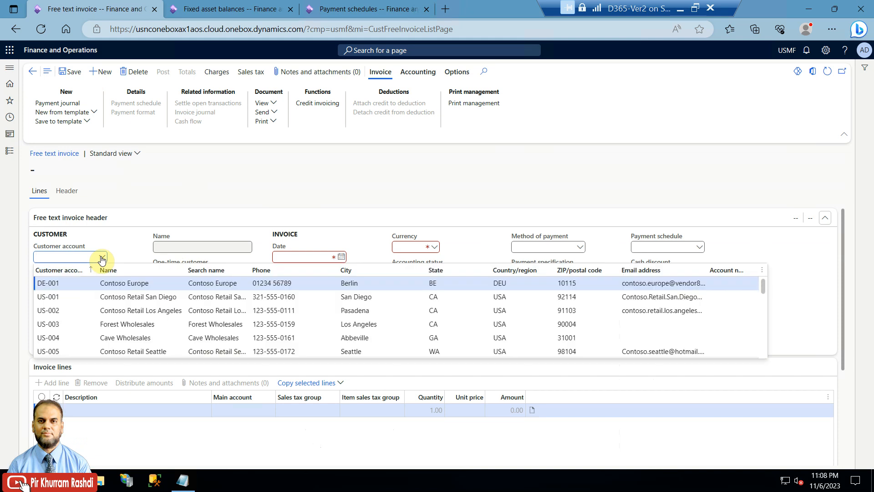
left_click(85, 298)
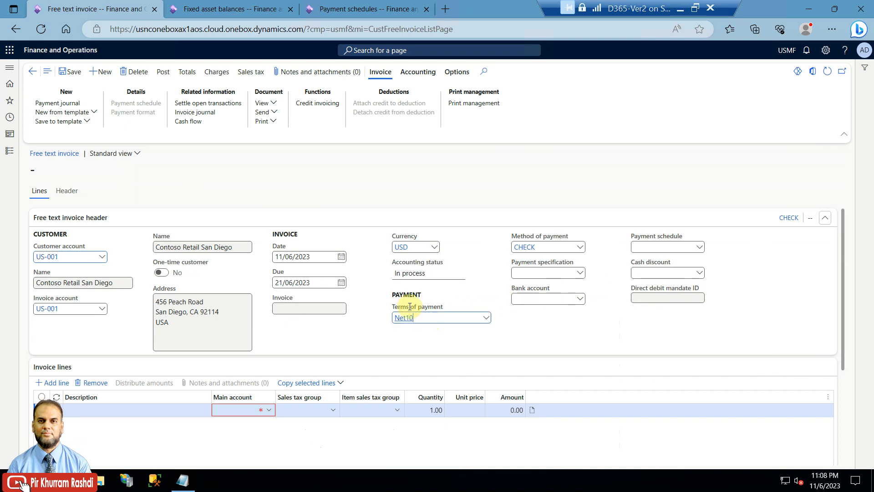
- Clear the invoice's terms of payment and set its payment schedule to 3_Months
left_click_drag(419, 318, 391, 321)
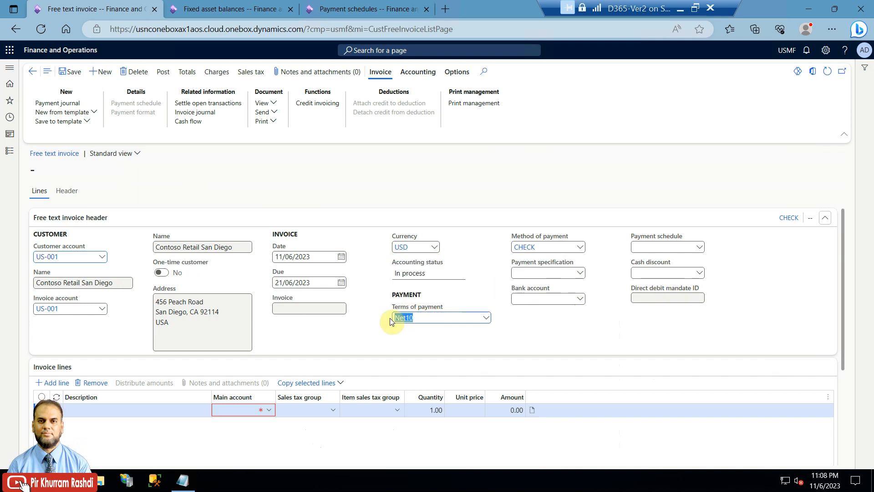
left_click(654, 248)
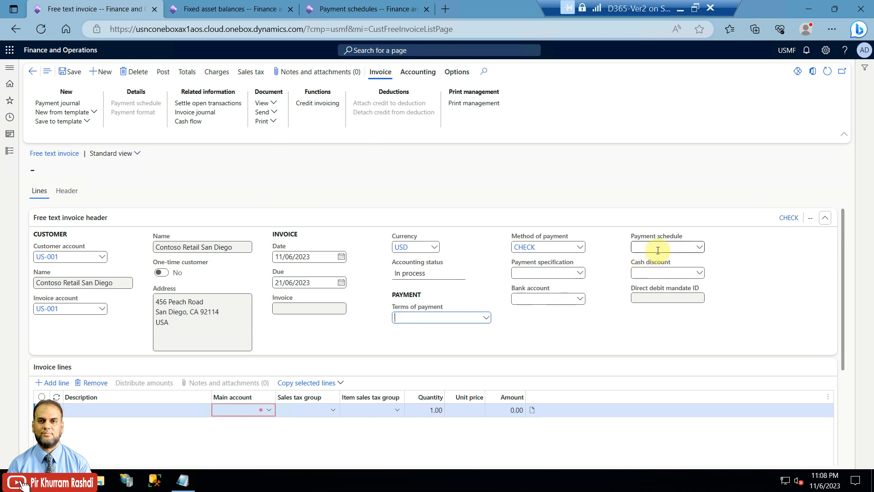
left_click(699, 247)
left_click(686, 273)
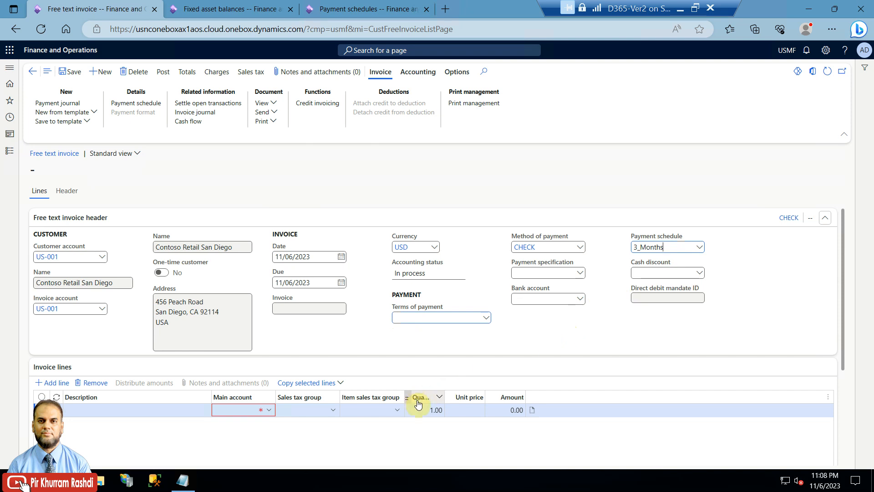
- Assign the copied fixed asset number VEHC-000003 to the invoice line in its line details
scroll(436, 432, "down", 3)
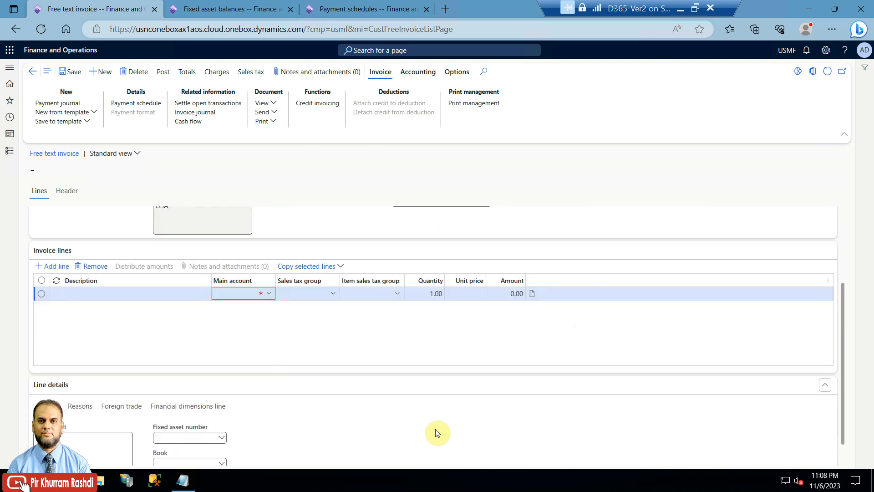
left_click(186, 436)
key("ctrl+v")
key("Tab")
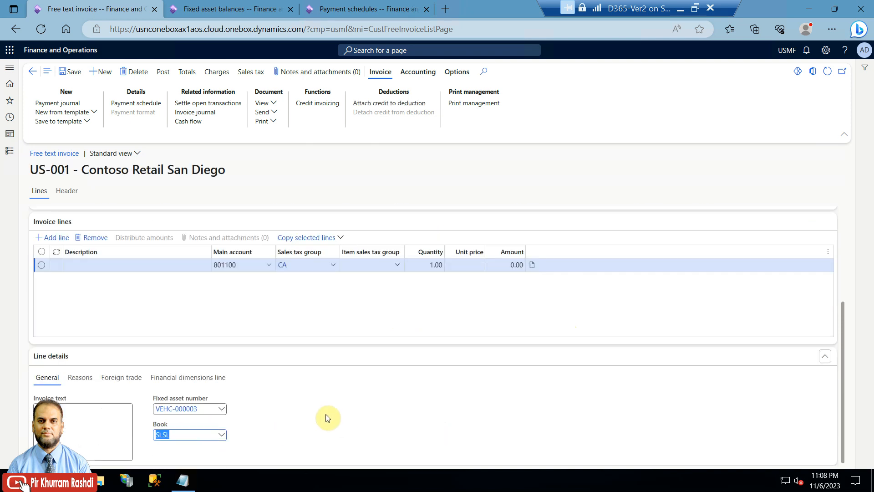
- Describe the invoice line as "VEHC-000003 sold on 3 installments"
left_click(125, 266)
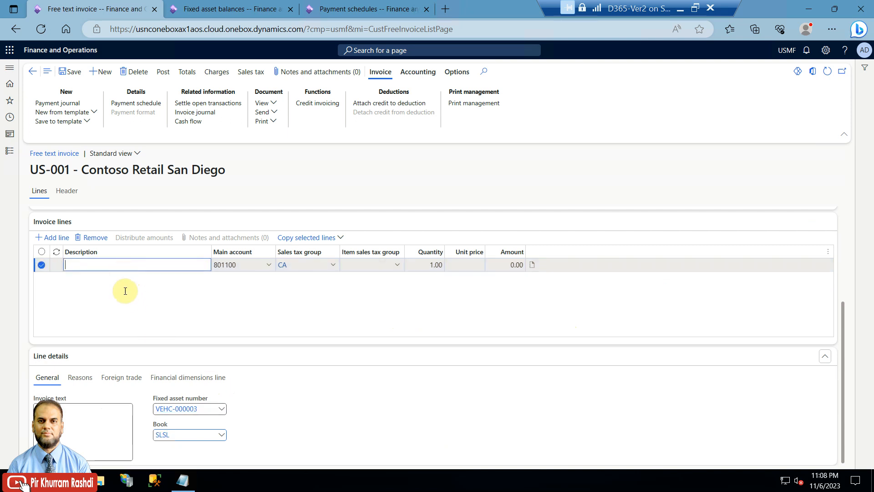
type("VEHC-000003")
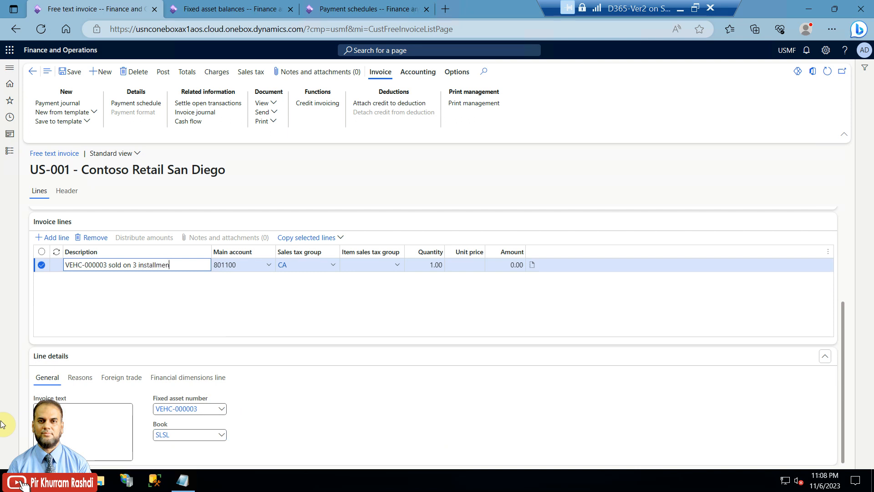
left_click(127, 419)
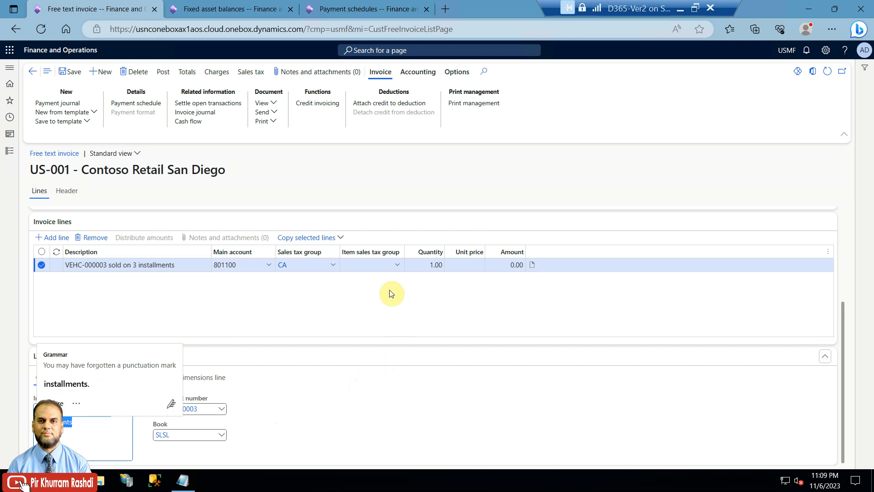
- Clear the invoice line's sales tax group and set its unit price to 30,000
left_click(304, 267)
left_click_drag(304, 267, 274, 265)
key("BackSpace")
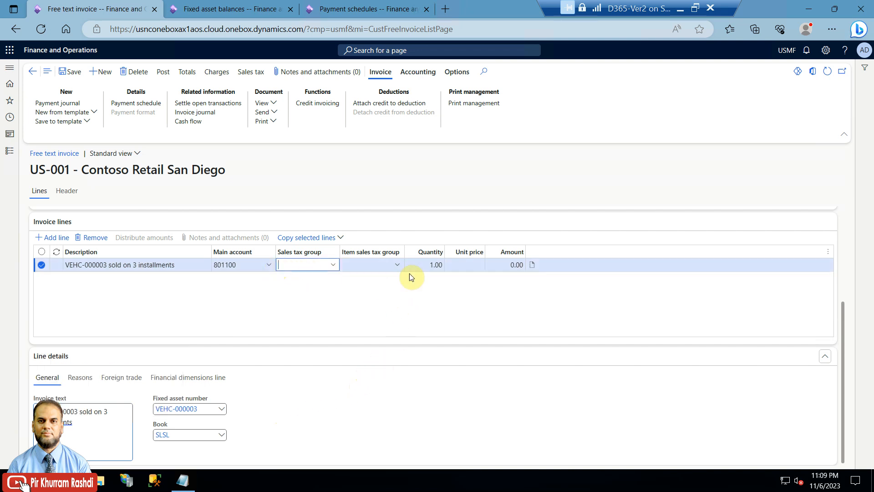
left_click(475, 267)
type("30,000")
key("Tab")
left_click(394, 326)
- Review the due dates and amounts in the invoice's payment schedule, and return to the invoice
left_click(154, 107)
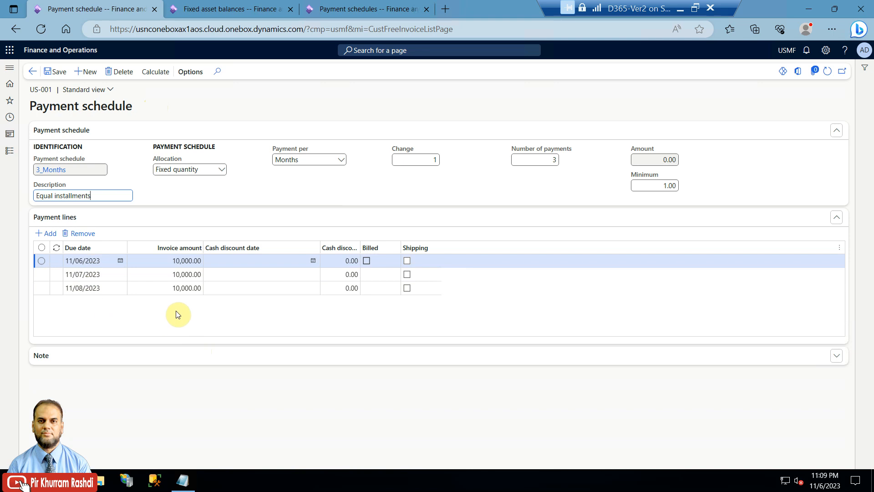
left_click(32, 72)
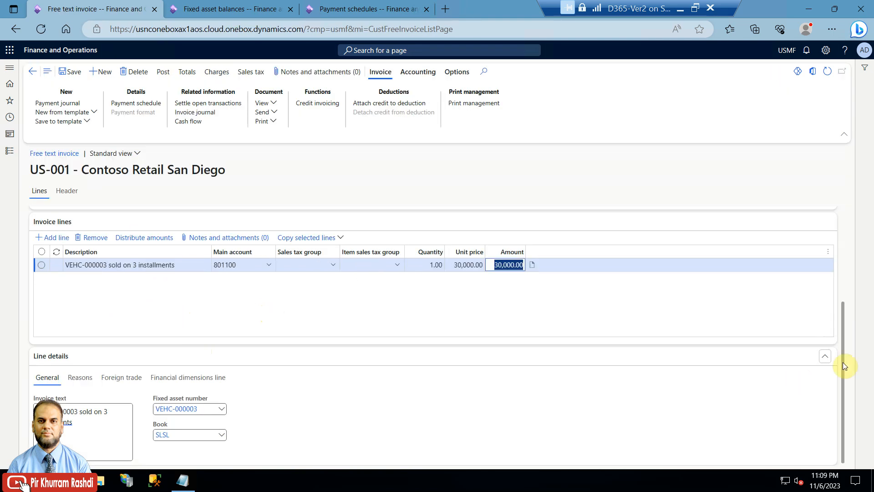
left_click_drag(843, 351, 842, 377)
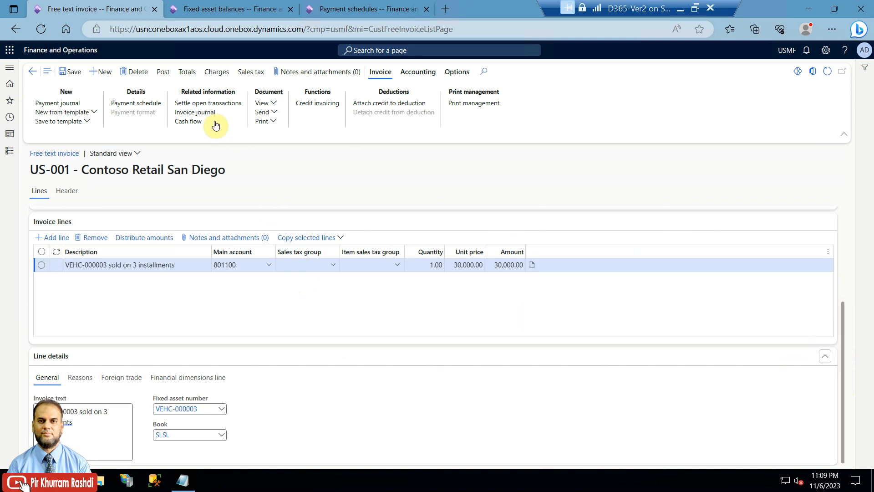
- Check the invoice totals and post the free text invoice
left_click(186, 73)
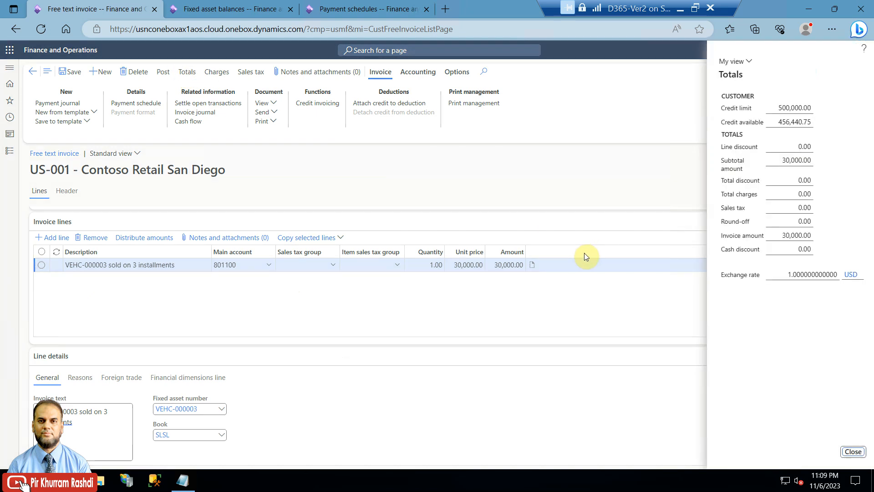
left_click(851, 451)
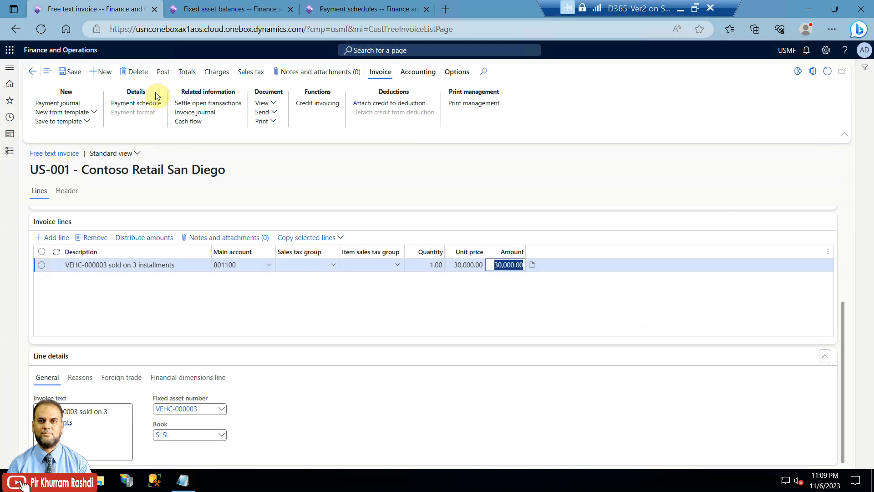
left_click(163, 72)
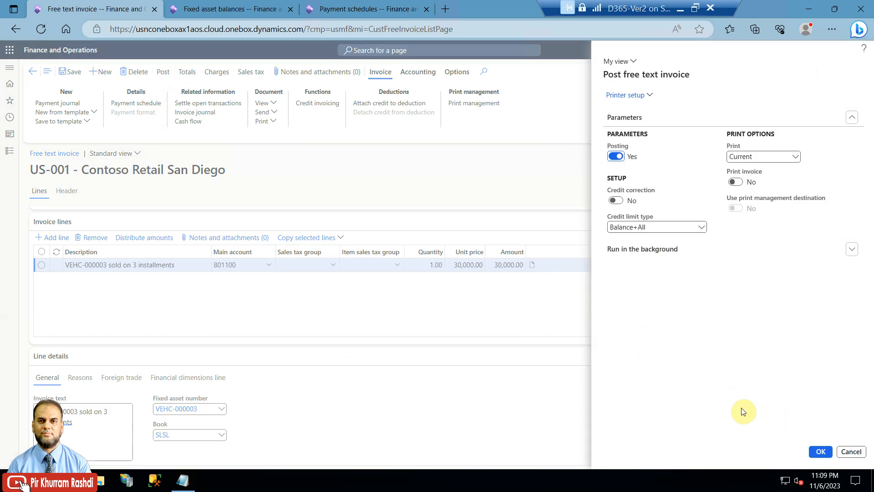
left_click(820, 456)
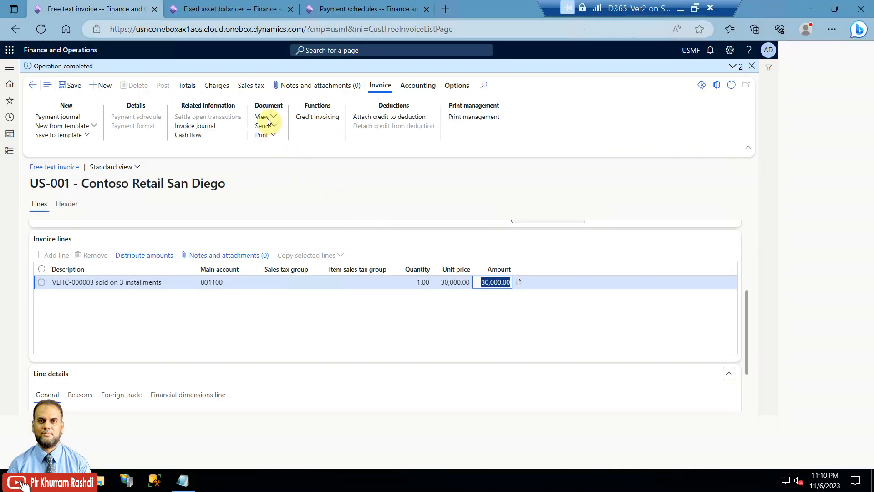
- View the posted invoice document, examine its agreed payment schedule, and close the document
left_click(264, 116)
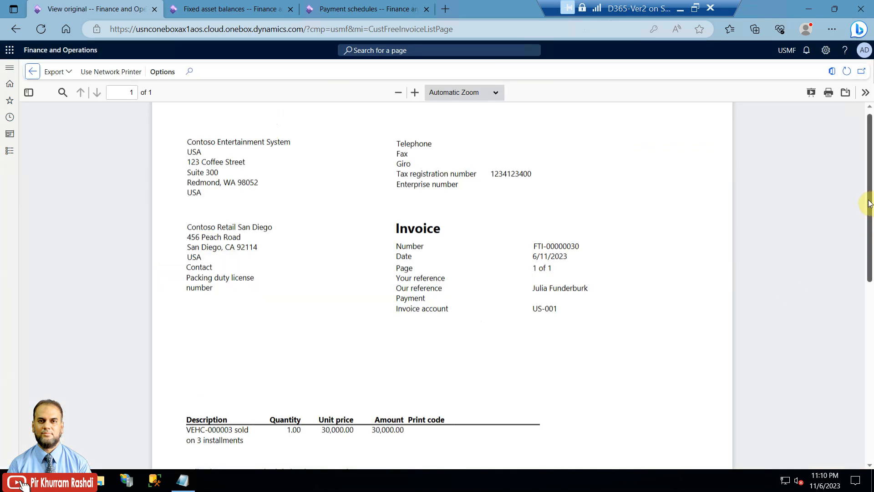
left_click_drag(869, 203, 870, 324)
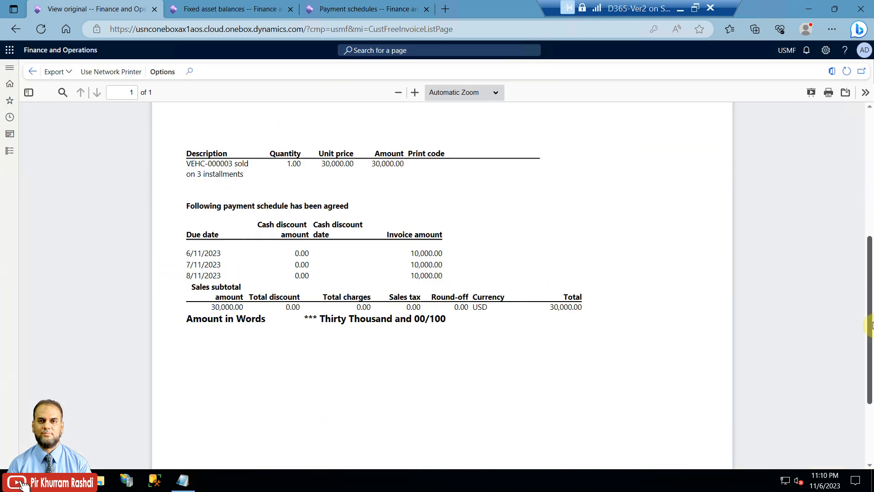
double_click(197, 253)
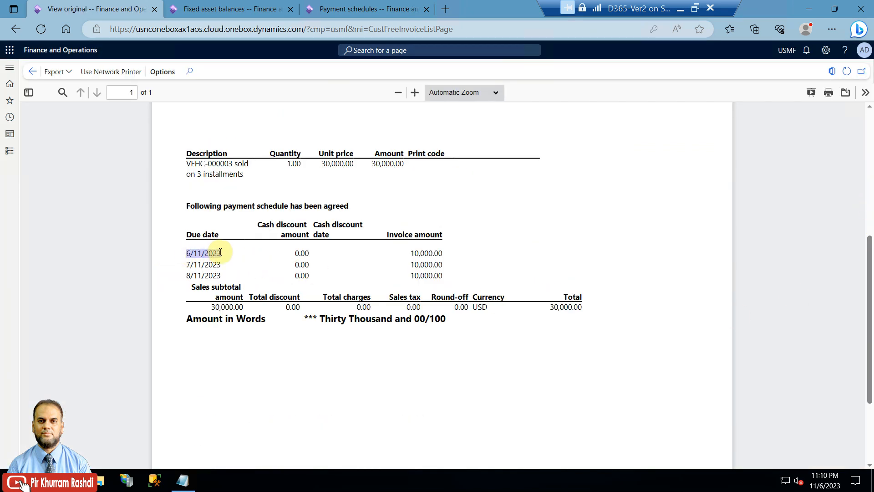
left_click(195, 267)
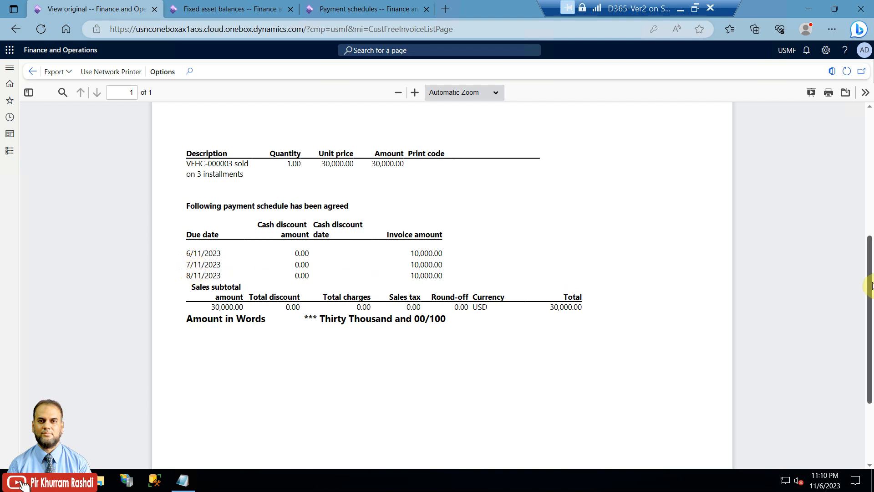
left_click_drag(870, 280, 859, 136)
left_click(36, 73)
- Refresh the fixed asset balances report and review the status, depreciation and issue values for VEHC-000003
left_click(180, 9)
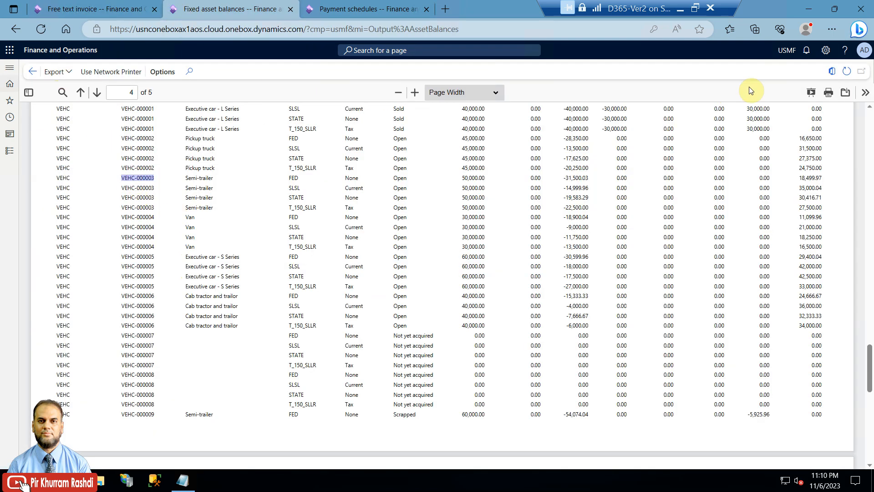
left_click(846, 73)
left_click(43, 29)
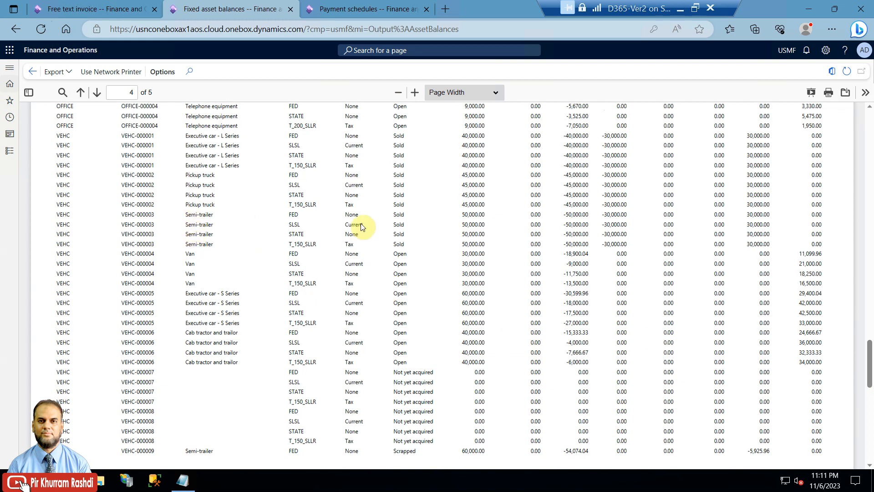
left_click_drag(399, 218, 426, 230)
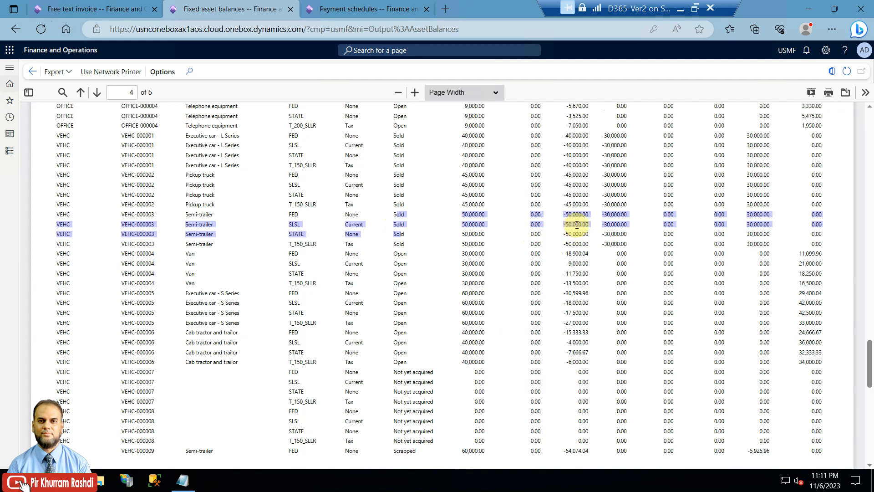
left_click(606, 213)
left_click_drag(619, 231, 625, 233)
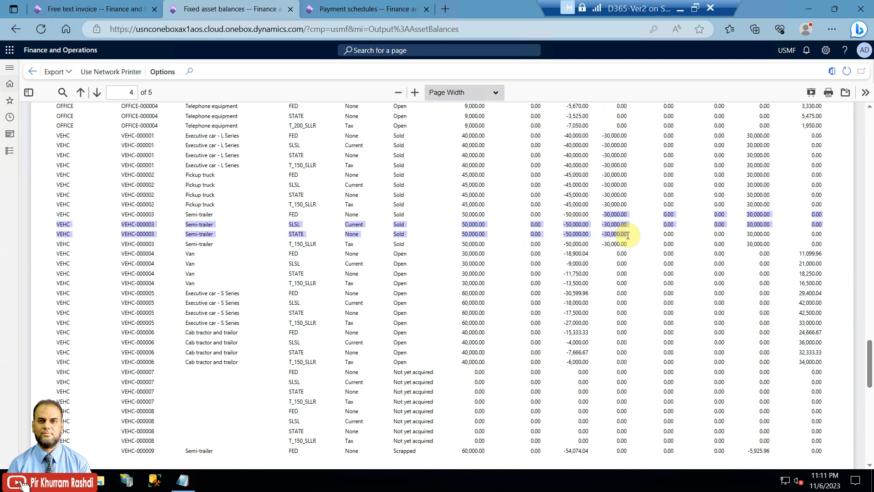
mouse_move(870, 352)
left_mouse_down()
mouse_move(871, 328)
mouse_move(870, 335)
left_mouse_up()
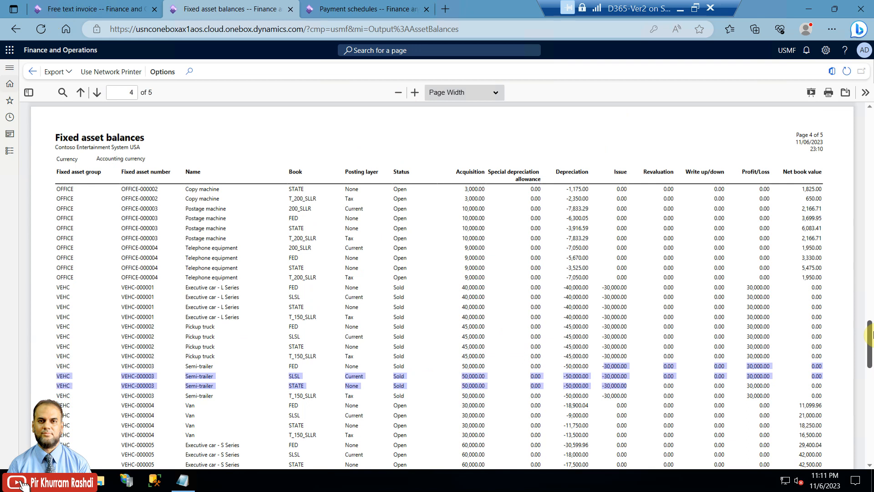
- Return to the free text invoices and open the customer payment journals in accounts receivable
left_click(84, 10)
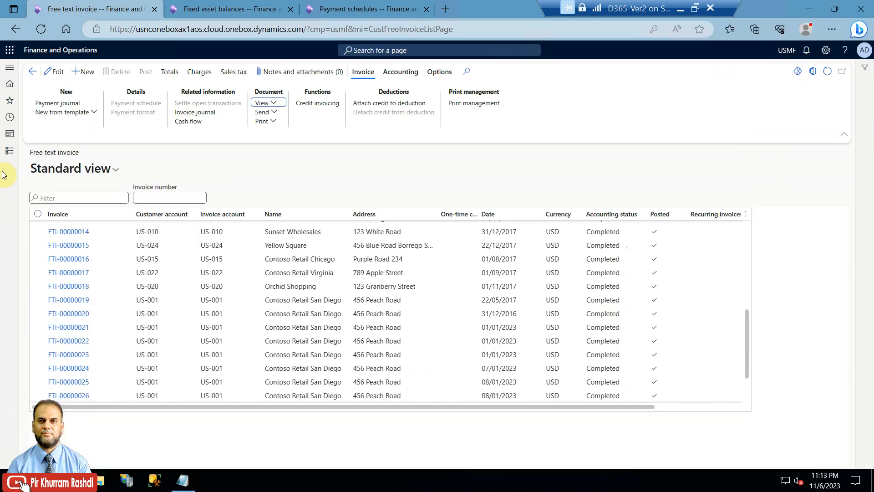
left_click(9, 150)
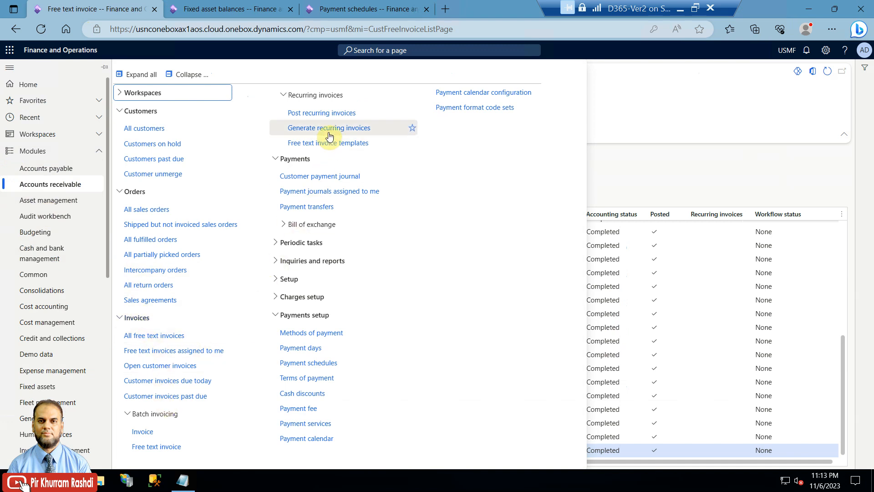
left_click(322, 176)
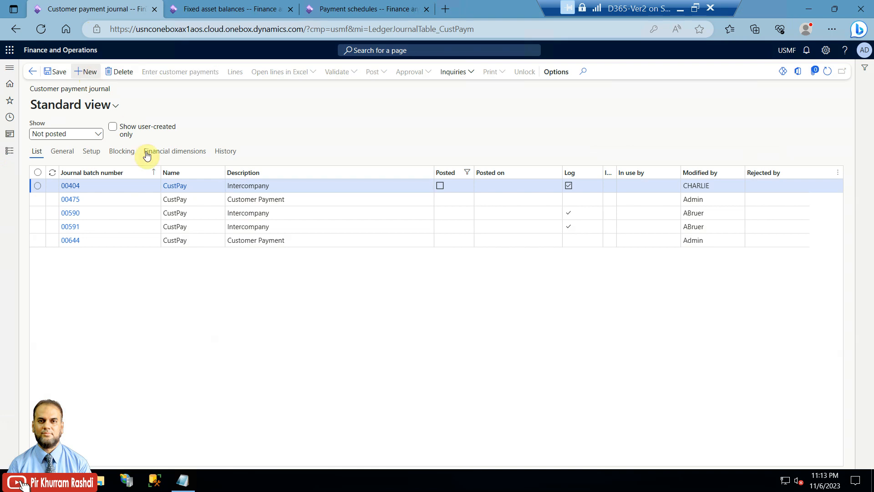
- Create a CustPay customer payment journal and enter Contoso Retail San Diego as the customer on its first payment line
key("alt+n")
left_click(218, 186)
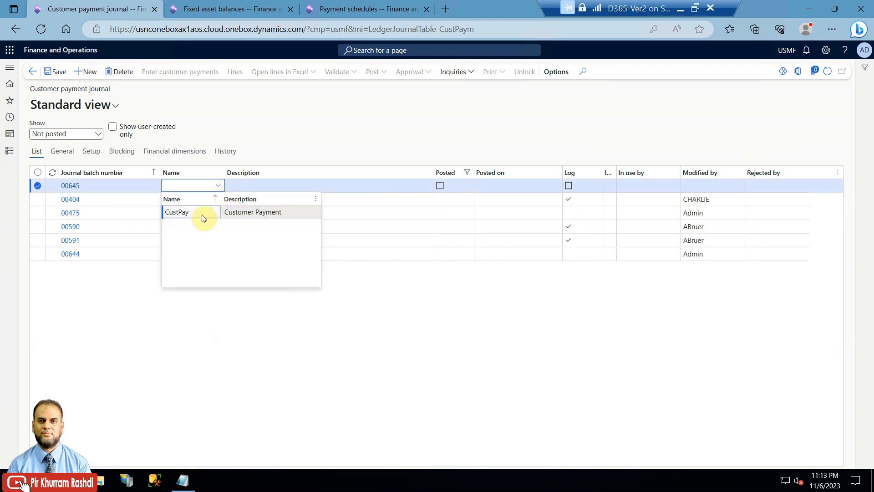
left_click(202, 214)
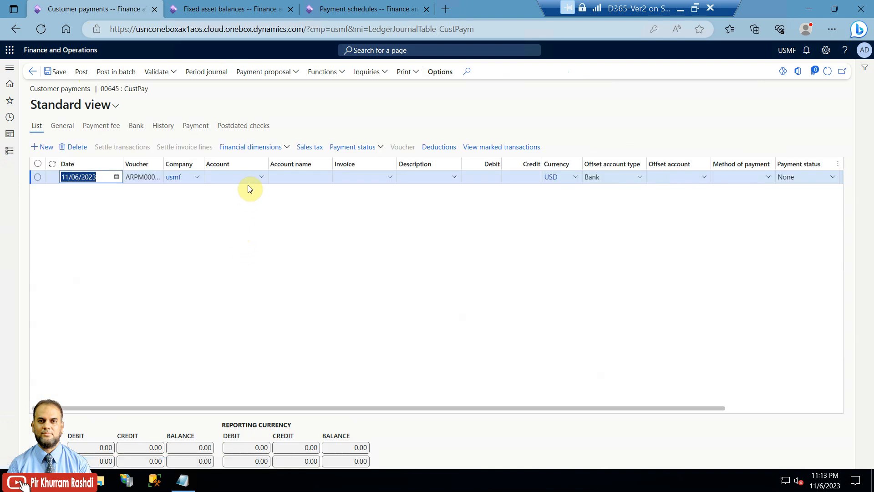
left_click(262, 178)
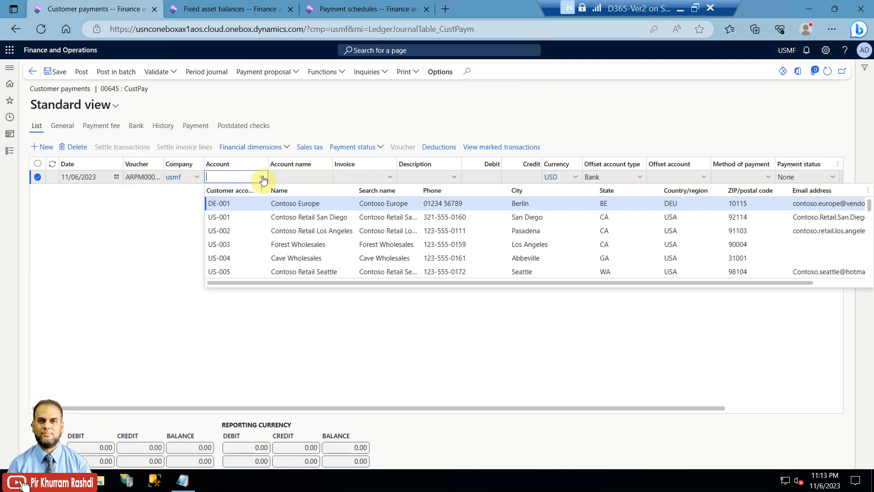
left_click(252, 220)
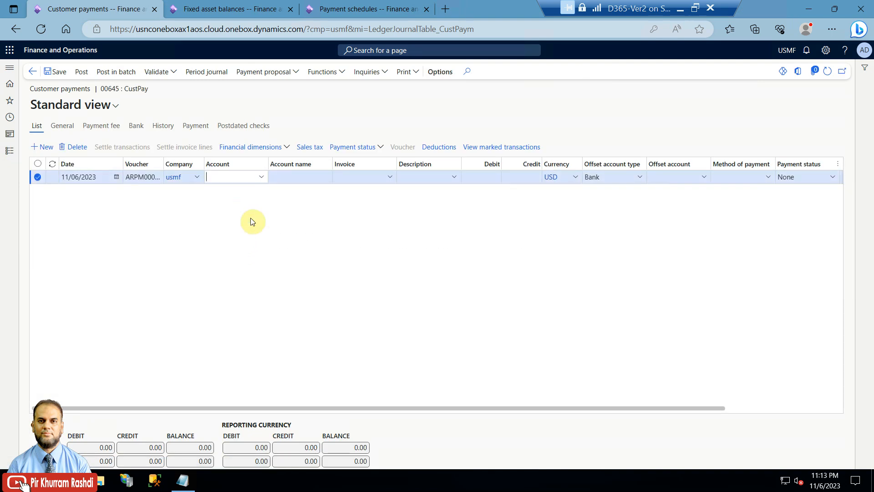
left_click(357, 178)
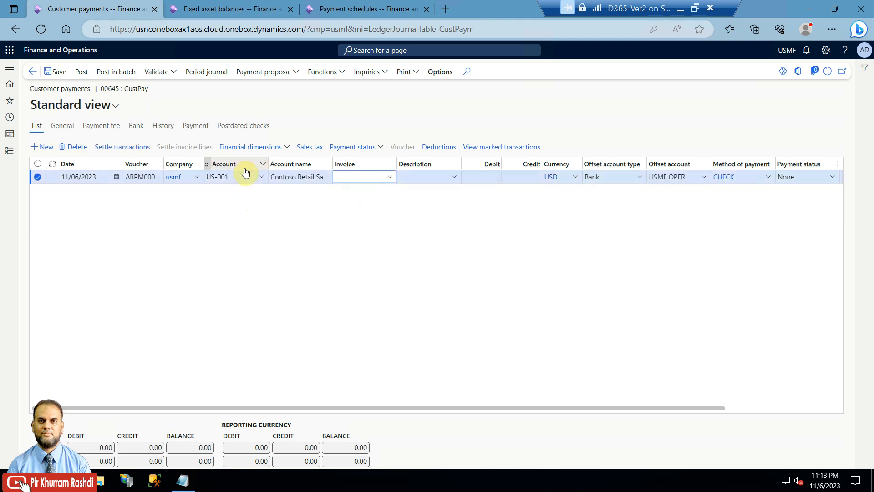
- Mark only the FTI-00000030 installment due 11/06/2023 for settlement on the payment line and accept the settlement
left_click(131, 149)
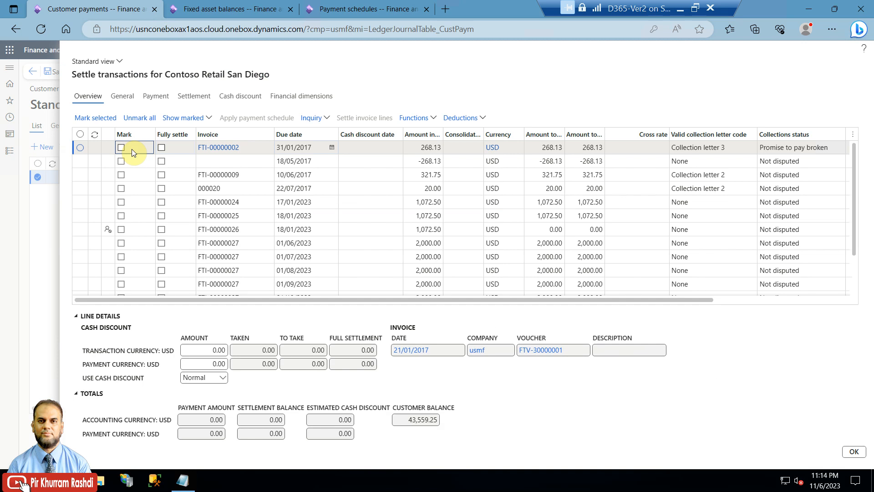
scroll(208, 216, "down", 2)
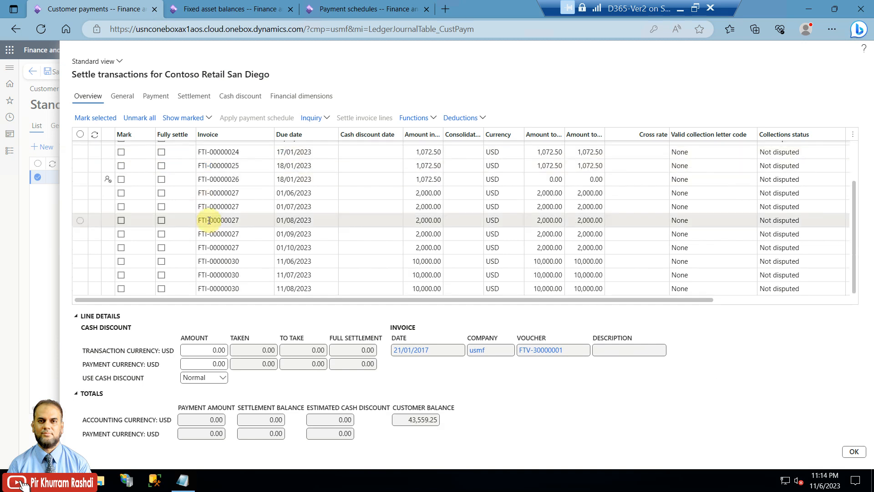
left_click(223, 261)
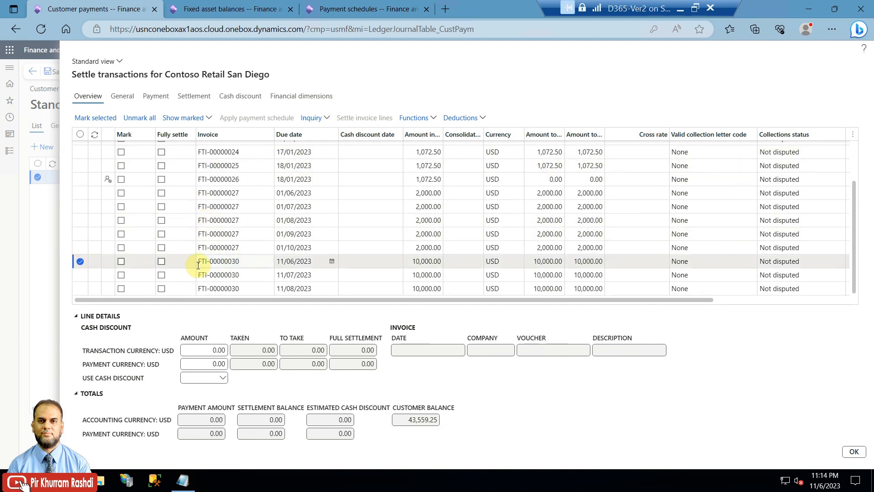
left_click(121, 260)
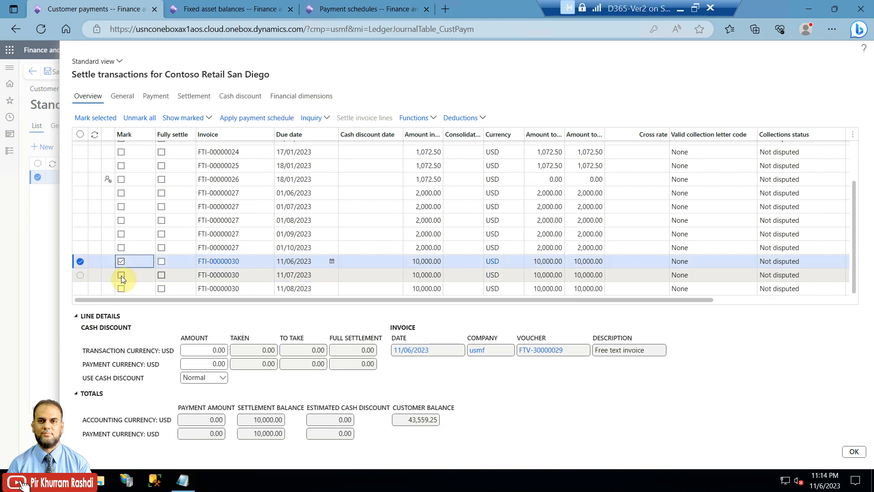
left_click(121, 275)
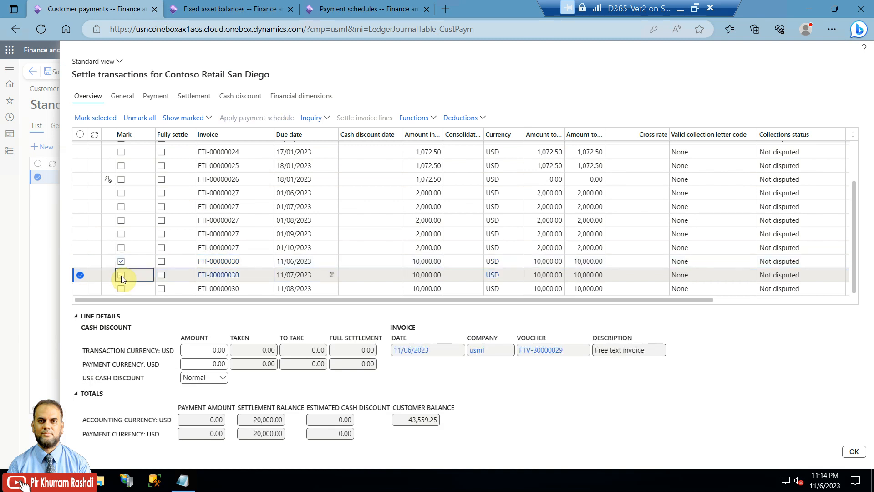
left_click(304, 261)
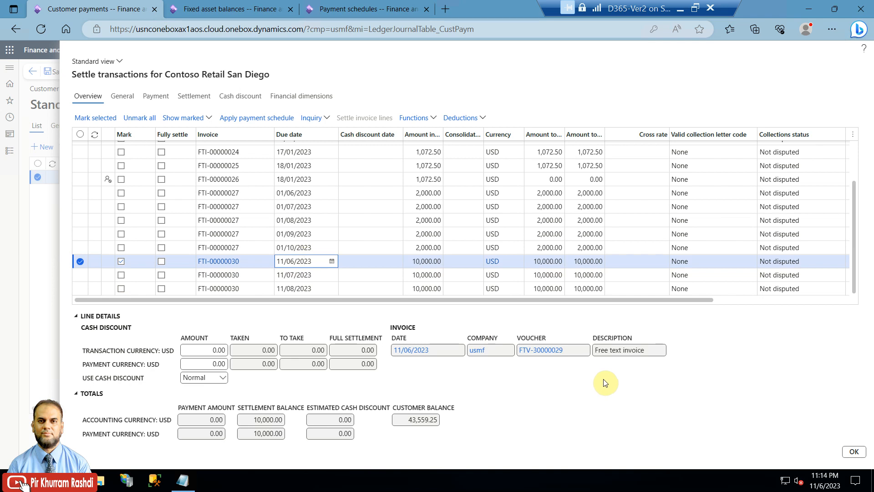
left_click(852, 453)
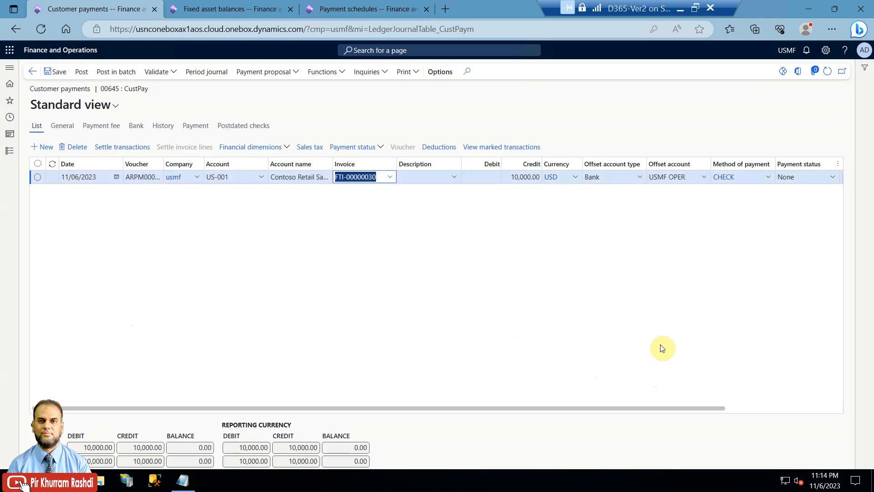
left_click_drag(598, 409, 564, 364)
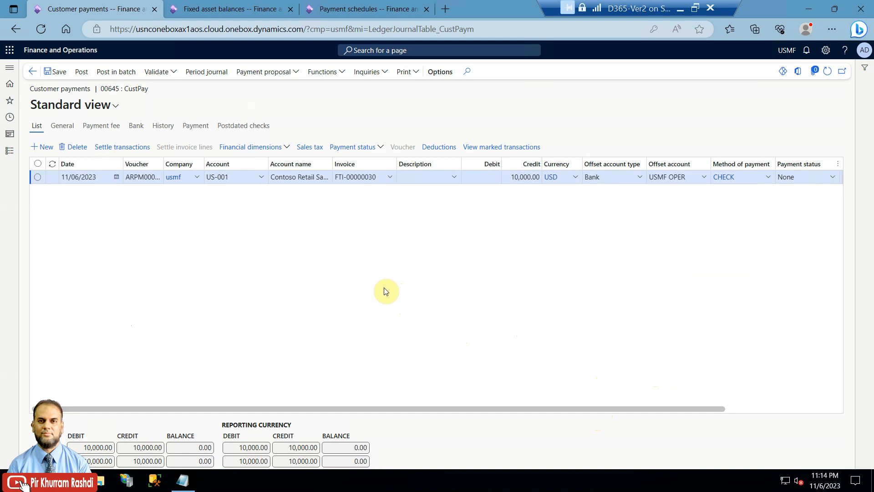
- Open the list of all purchase orders in accounts payable and review the USD 50k crane installment scenario in Notepad
left_click(9, 151)
left_click(37, 168)
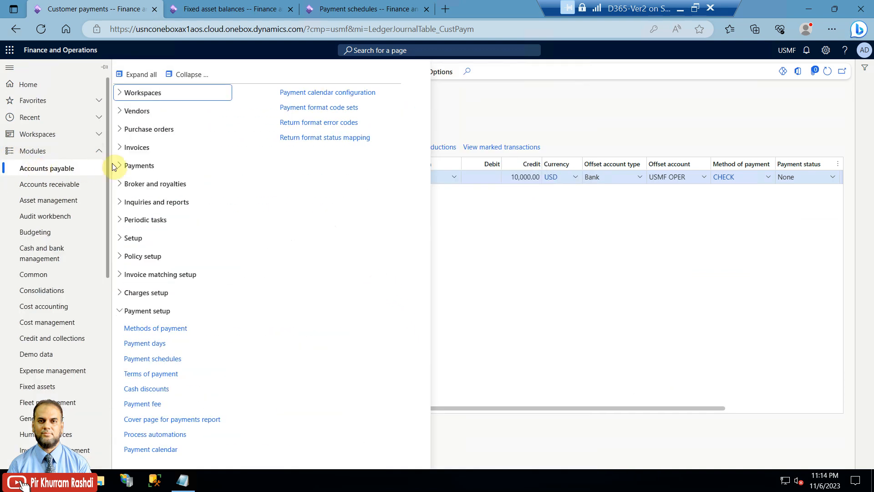
left_click(128, 152)
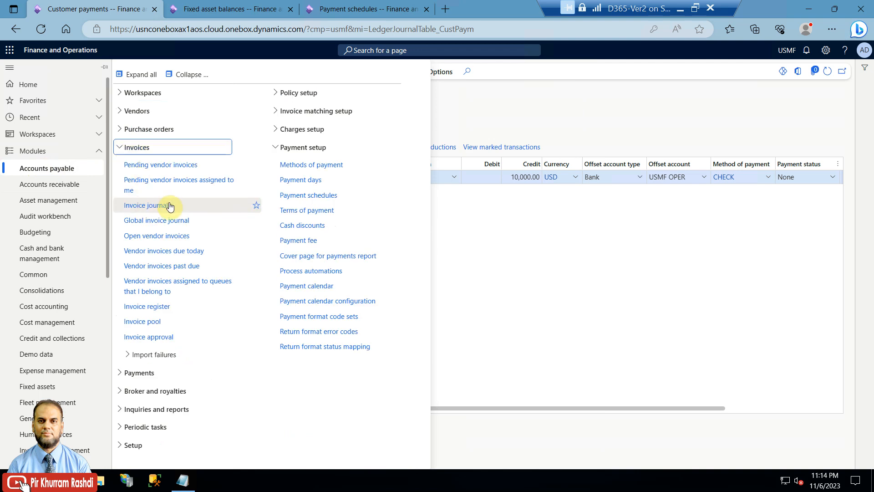
left_click(155, 130)
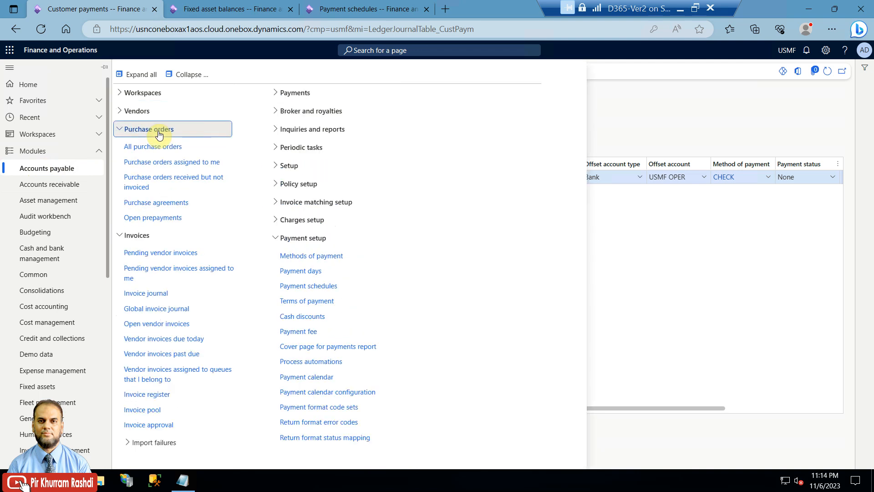
left_click(154, 148)
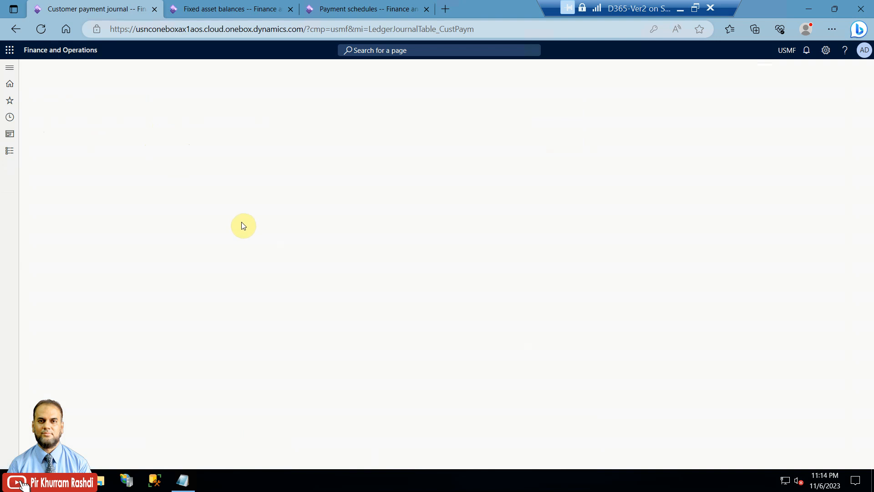
left_click(183, 480)
left_click(315, 140)
left_click_drag(365, 108, 465, 200)
left_click_drag(576, 222, 127, 213)
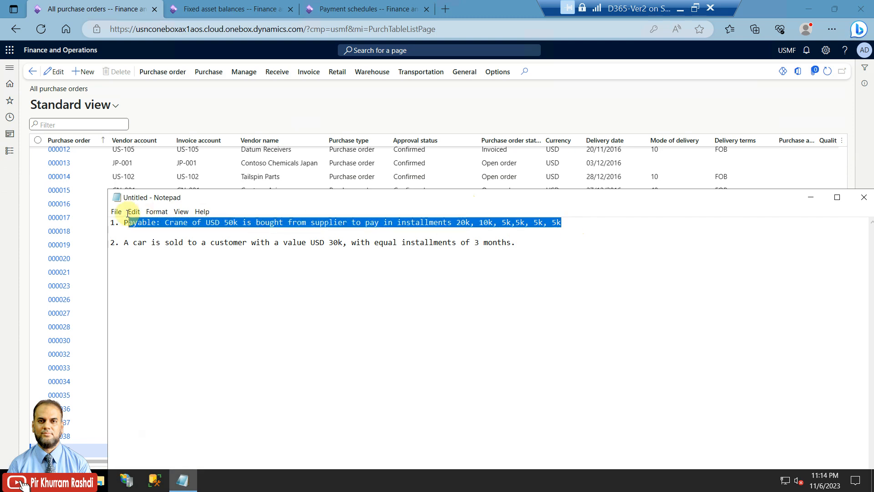
- Create a new purchase order for the vendor Acme Office Supplies with the default order details
left_click(160, 102)
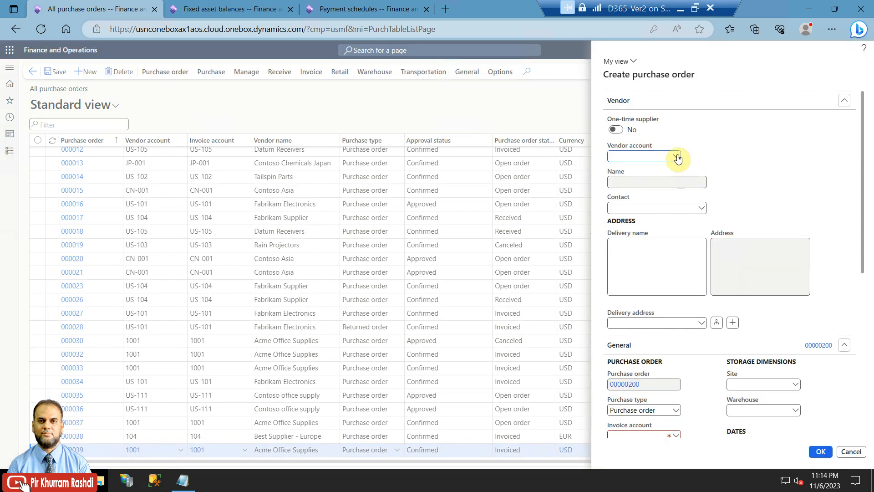
left_click(676, 157)
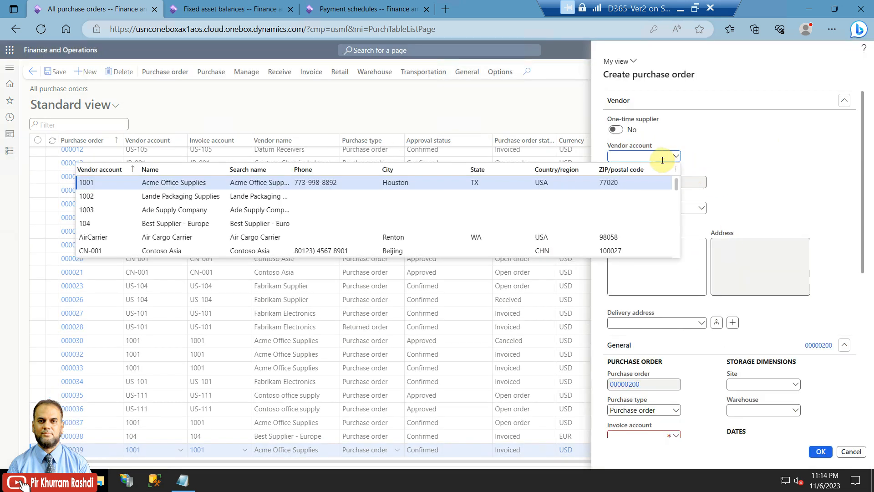
left_click(216, 182)
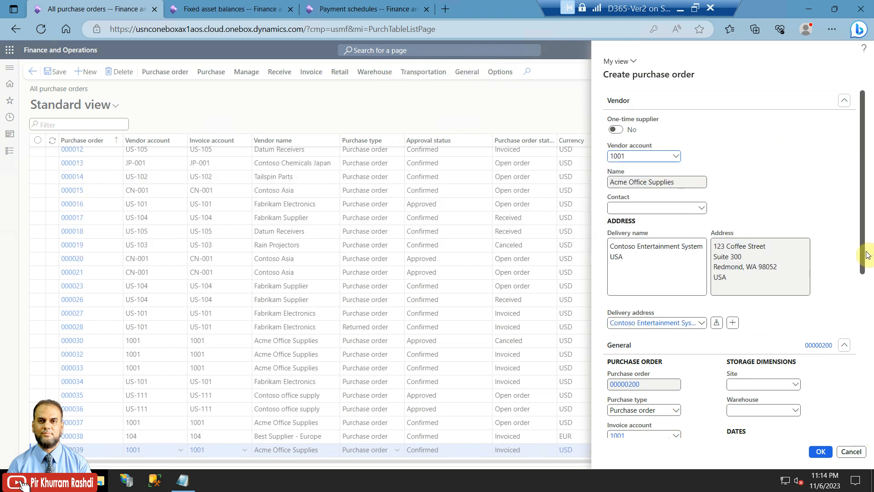
left_click_drag(865, 258, 865, 421)
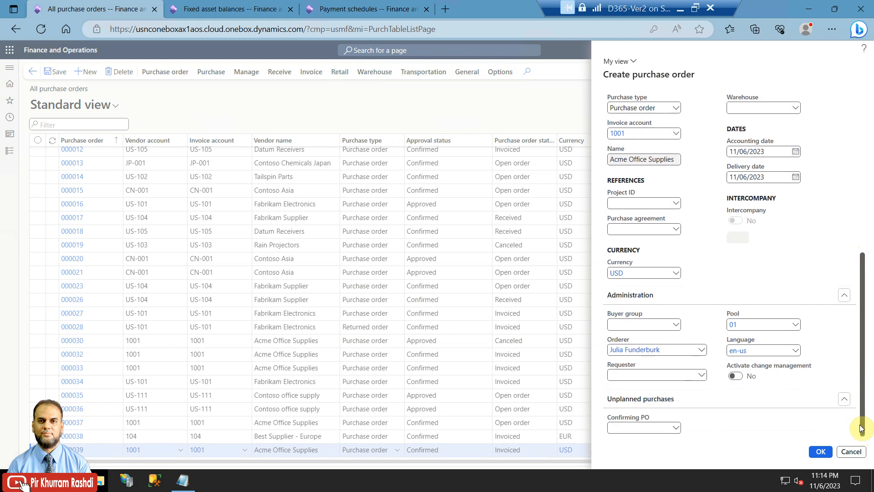
left_click(823, 453)
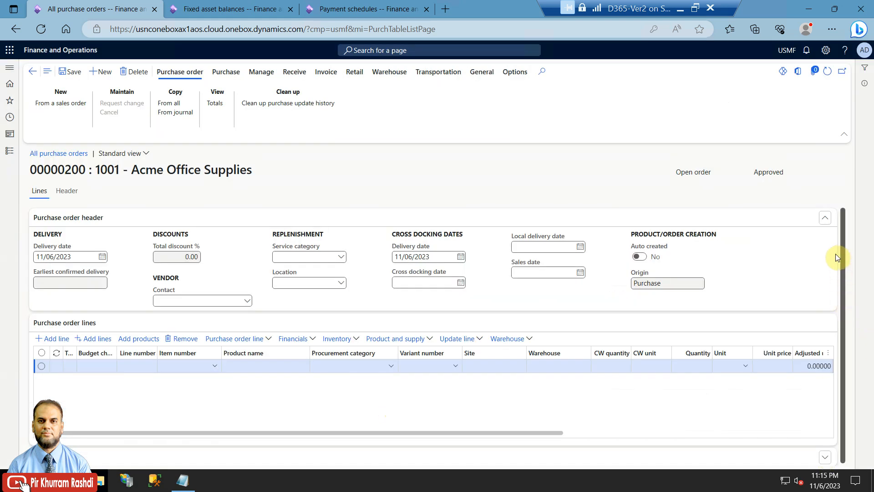
- In the purchase order header, clear the terms of payment and cash discount, and set the payment schedule to 6_Months
left_click(77, 191)
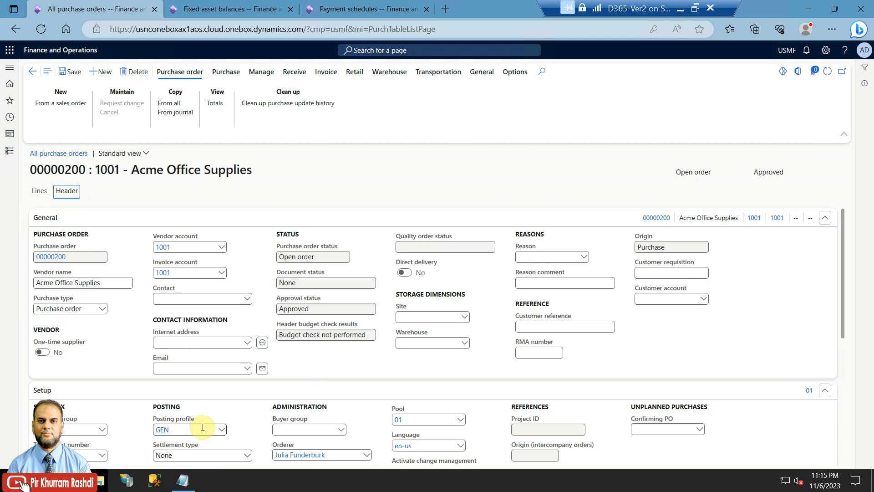
scroll(200, 427, "down", 3)
scroll(203, 427, "down", 4)
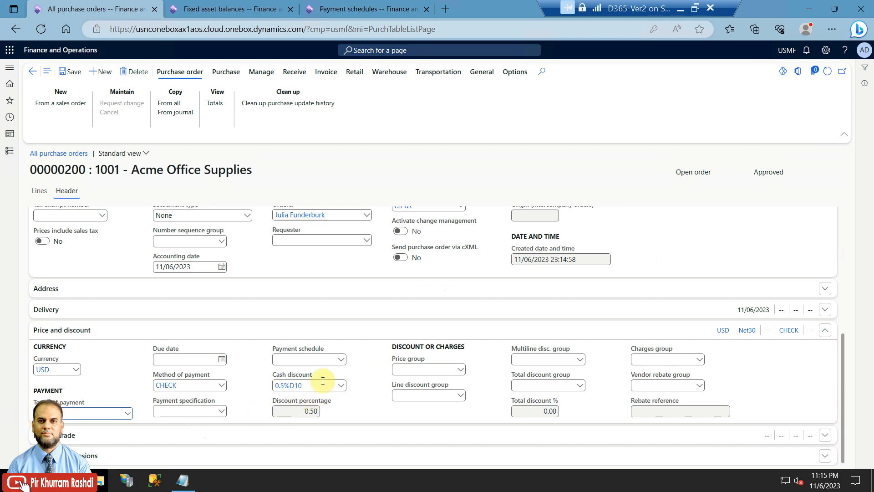
left_click(306, 384)
key("BackSpace")
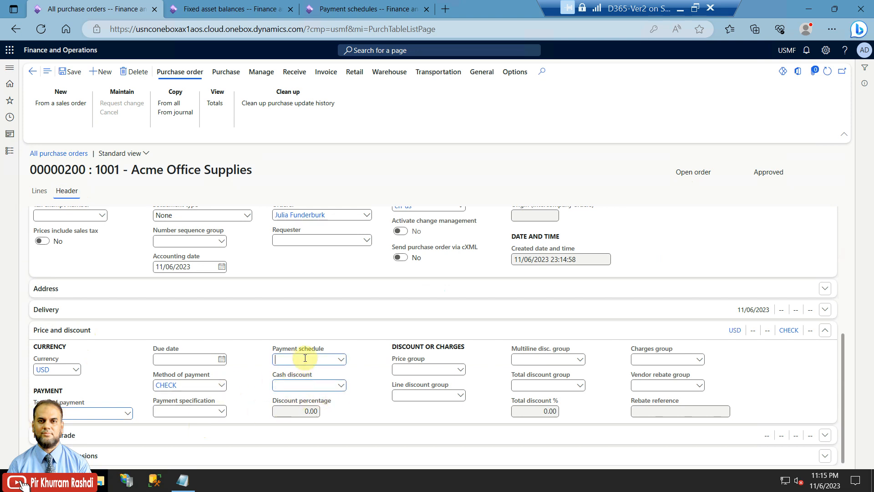
left_click(341, 361)
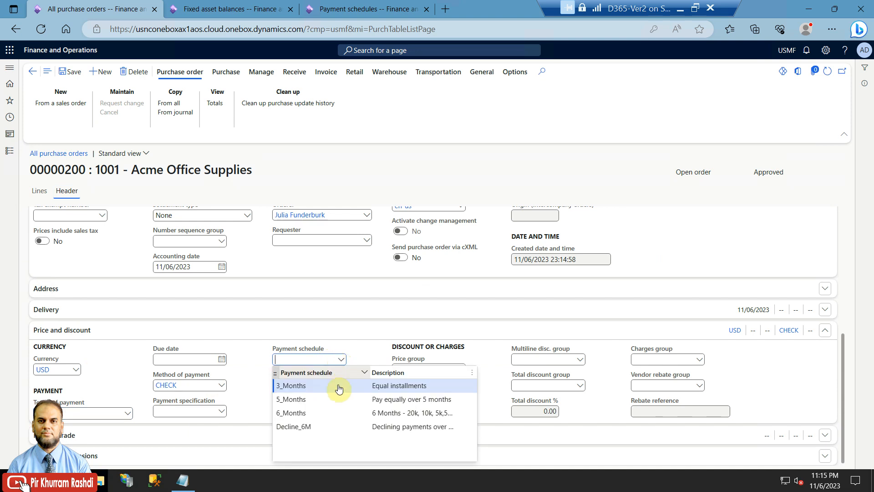
left_click(343, 414)
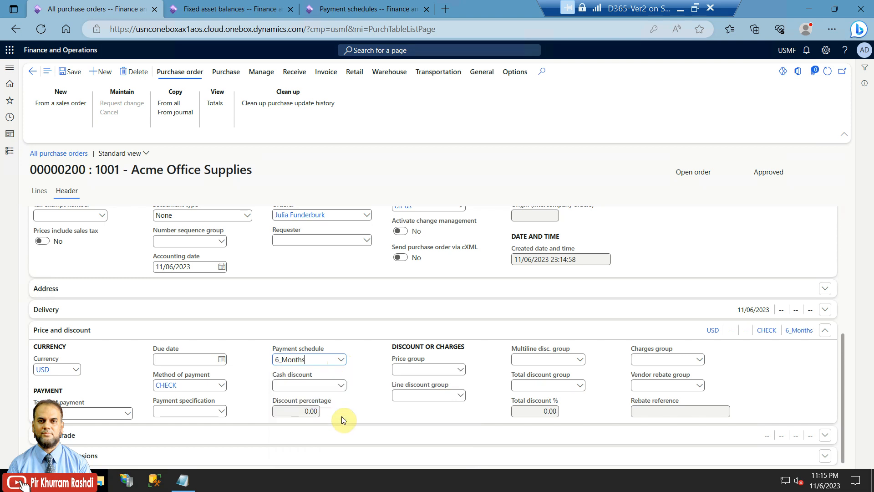
left_click(843, 352)
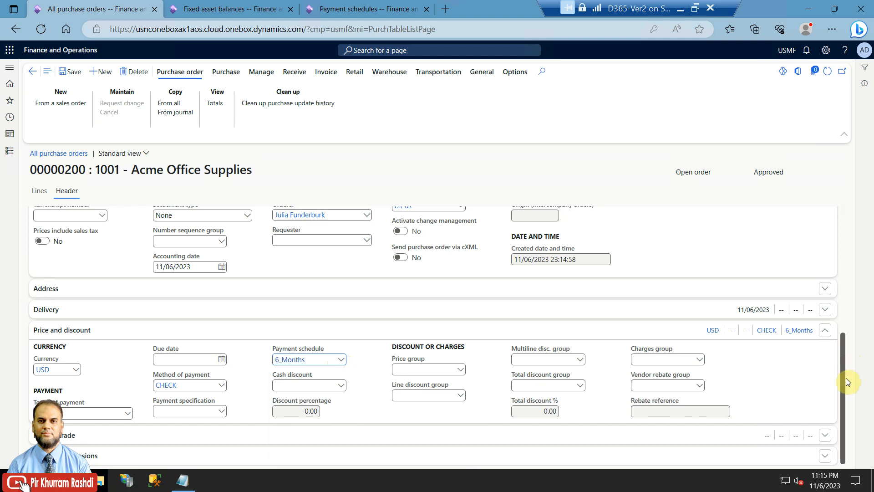
- On the first purchase order line, set the procurement category to VEHICLES
left_click(39, 191)
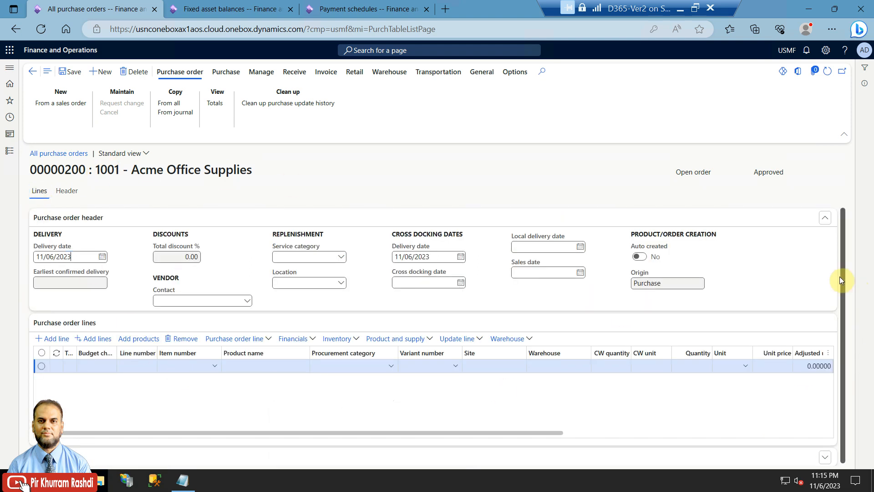
left_click_drag(844, 296, 841, 368)
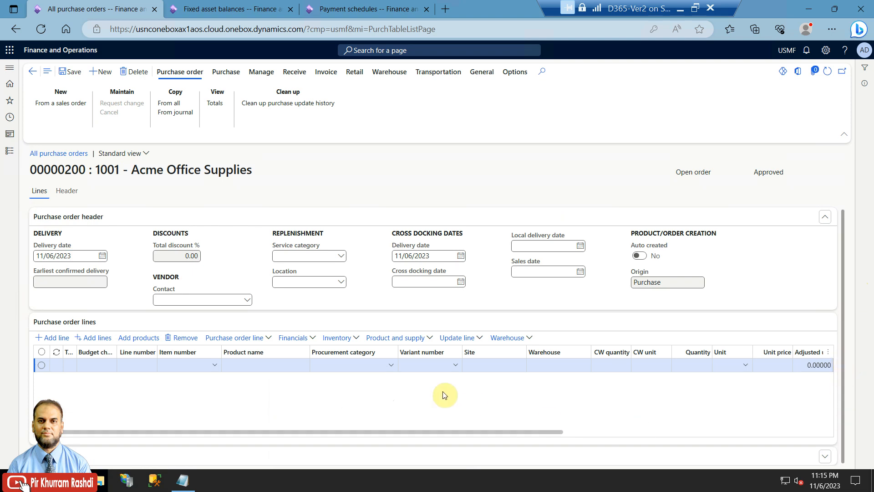
left_click(392, 366)
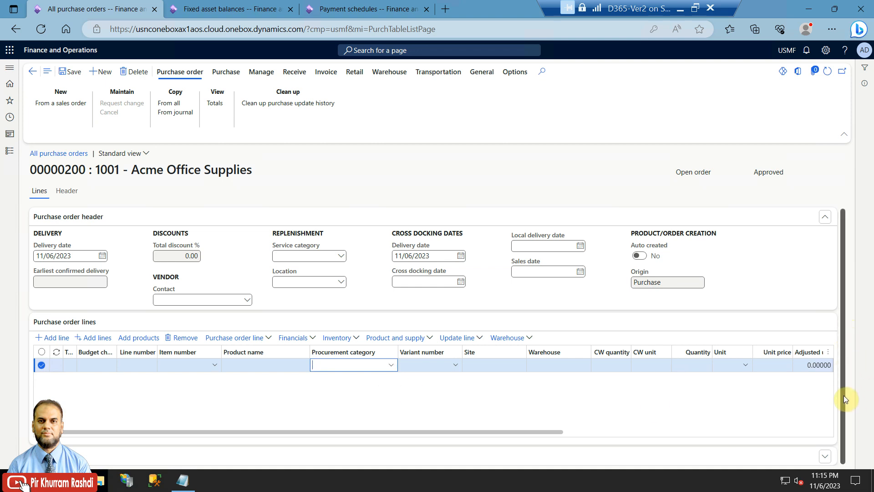
left_click(391, 365)
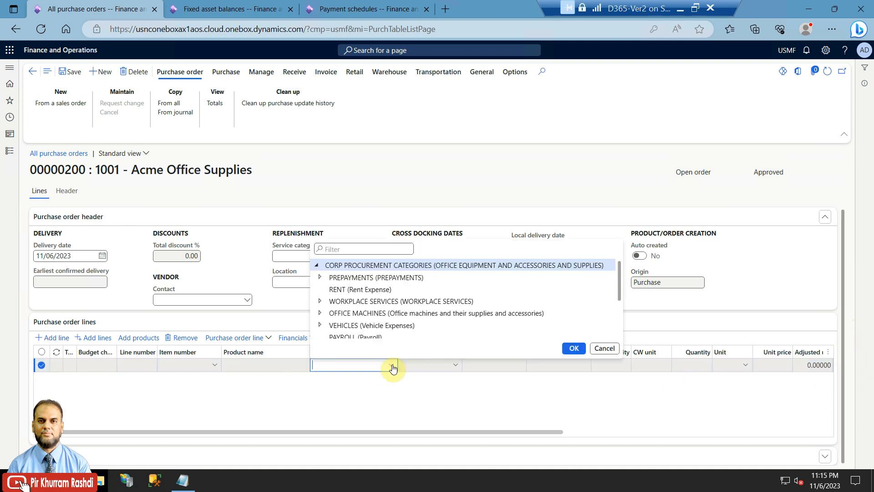
scroll(423, 322, "down", 1)
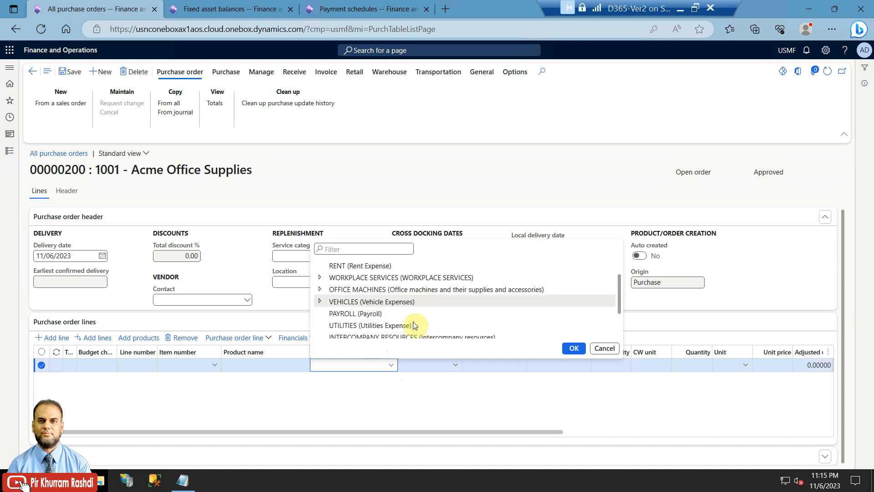
scroll(353, 314, "down", 2)
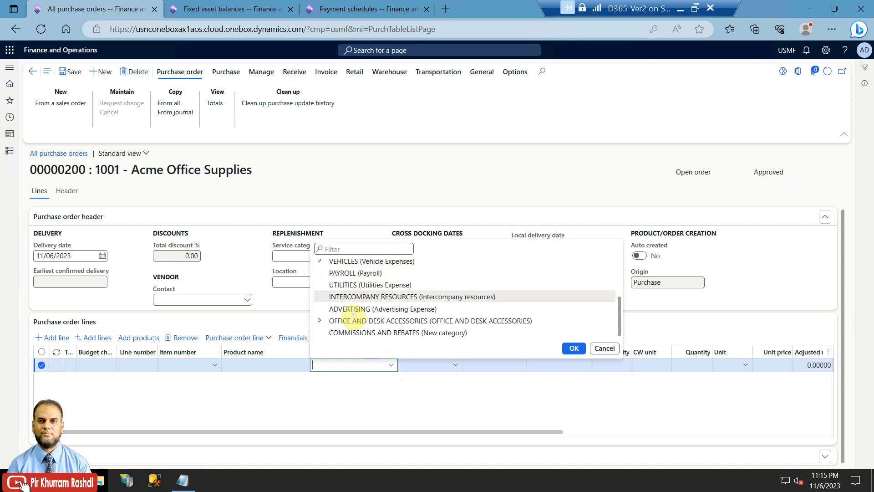
scroll(354, 317, "up", 1)
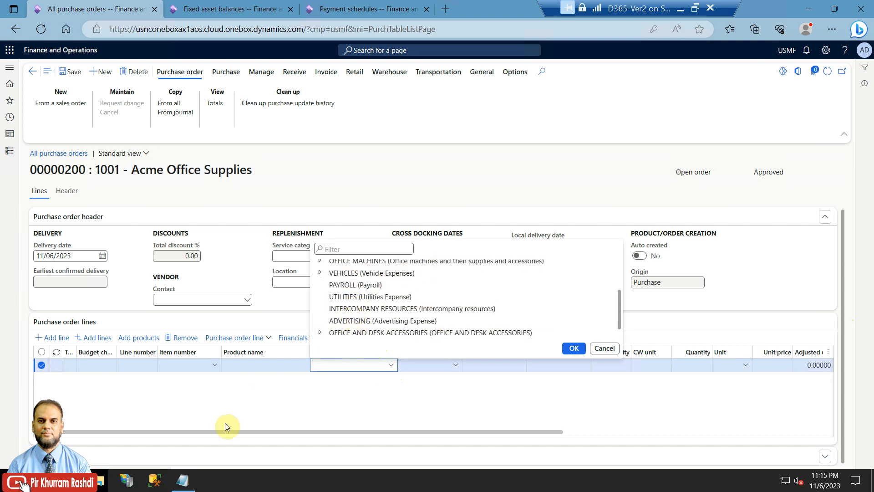
left_click(184, 482)
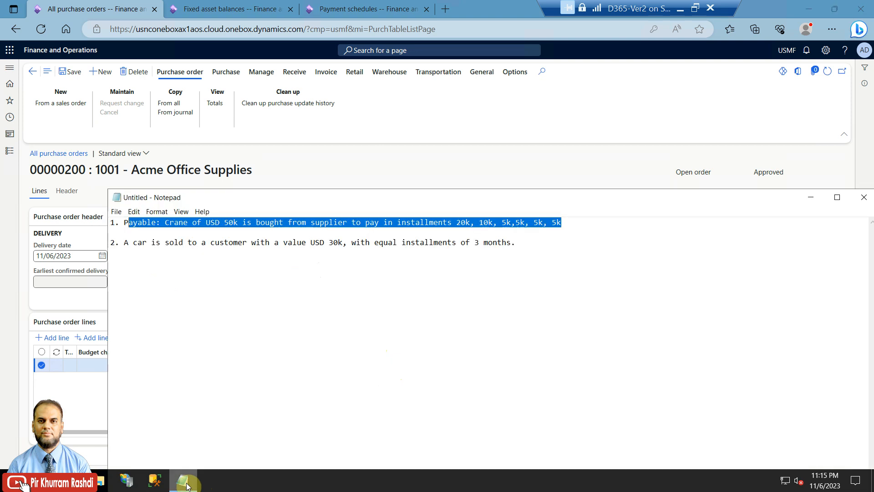
left_click(185, 482)
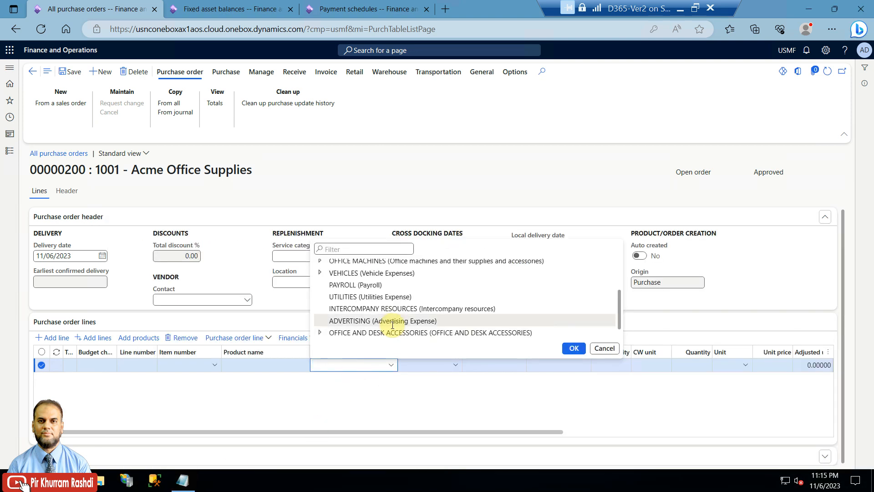
scroll(383, 318, "up", 1)
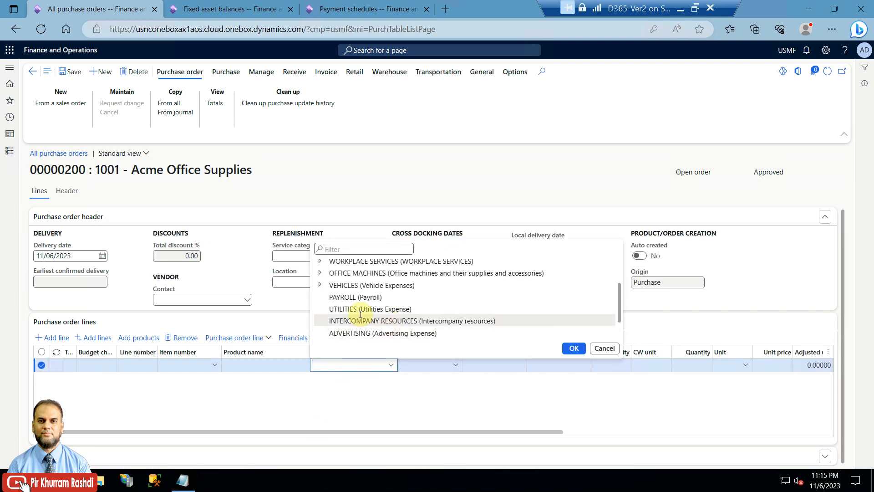
left_click(320, 285)
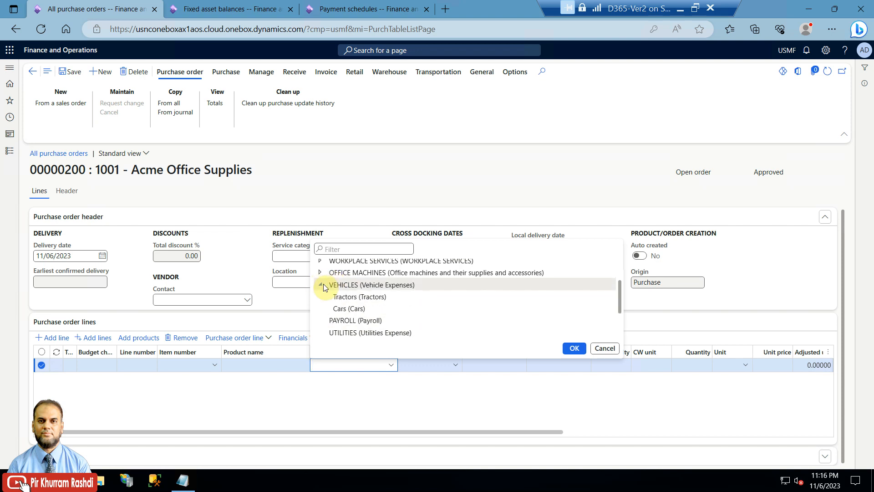
left_click(342, 284)
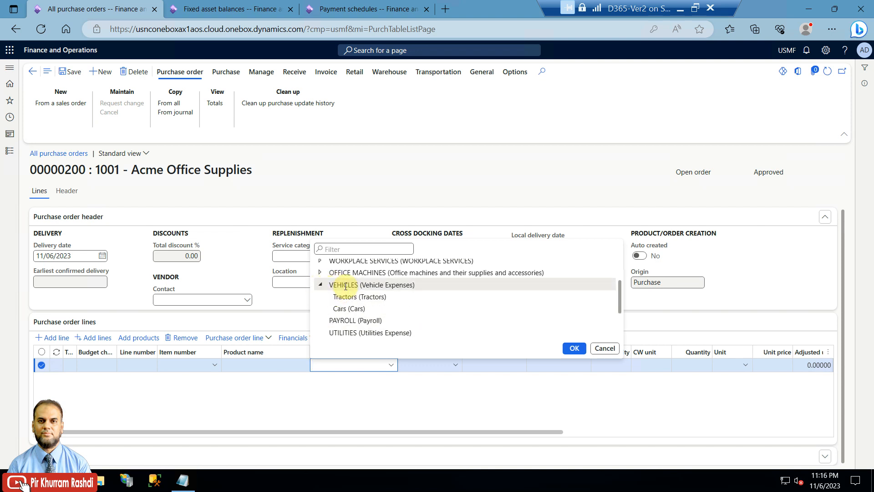
left_click(578, 351)
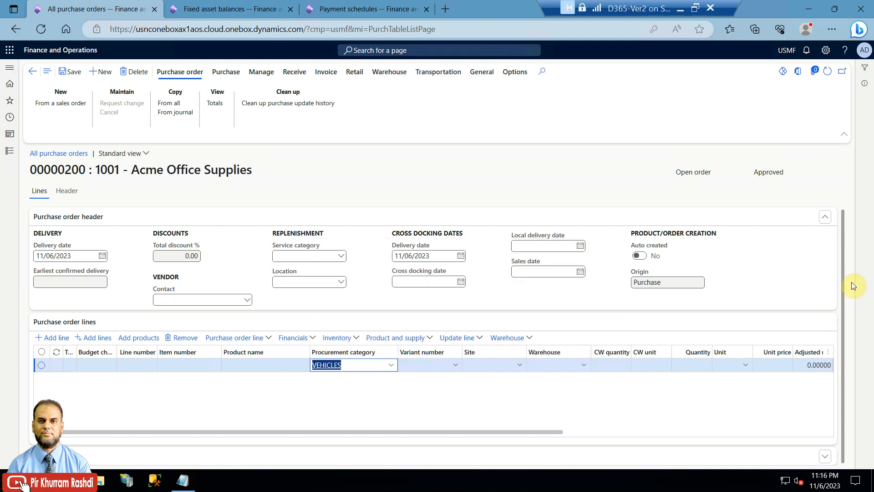
- In the line's fixed asset details, mark it as a new fixed asset and set the fixed asset group to MACH
left_click_drag(843, 274, 845, 442)
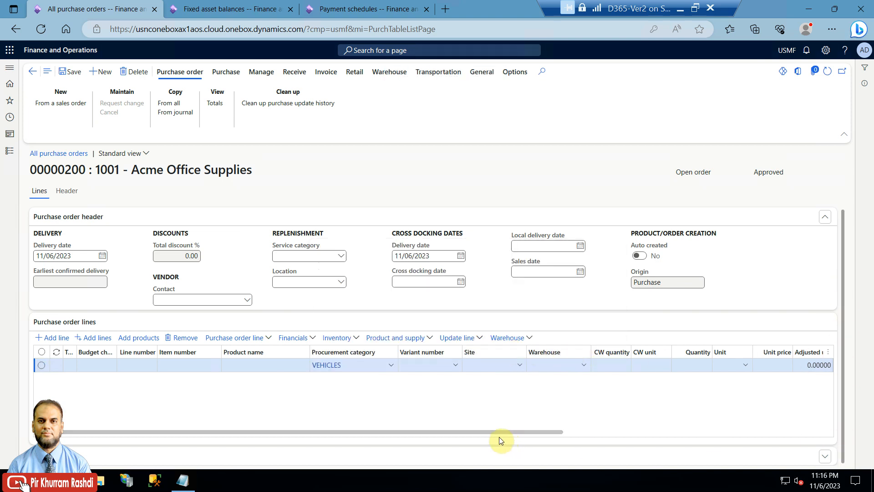
left_click(185, 457)
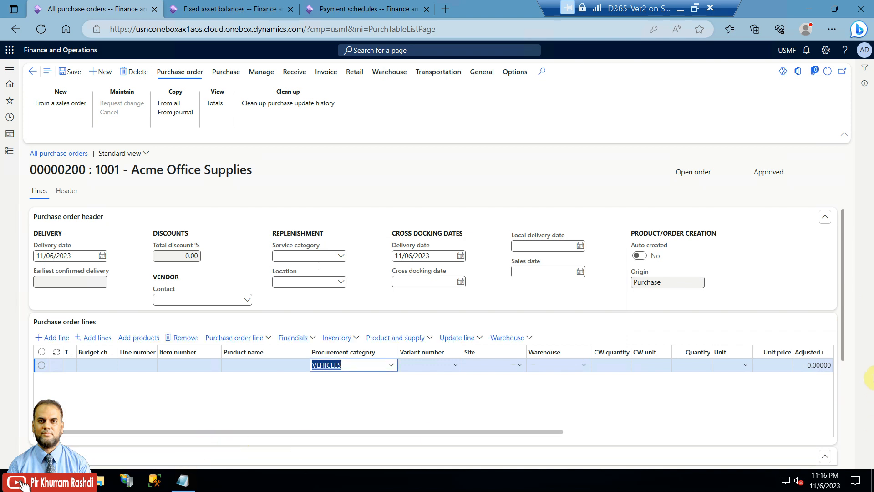
left_click_drag(844, 324, 844, 436)
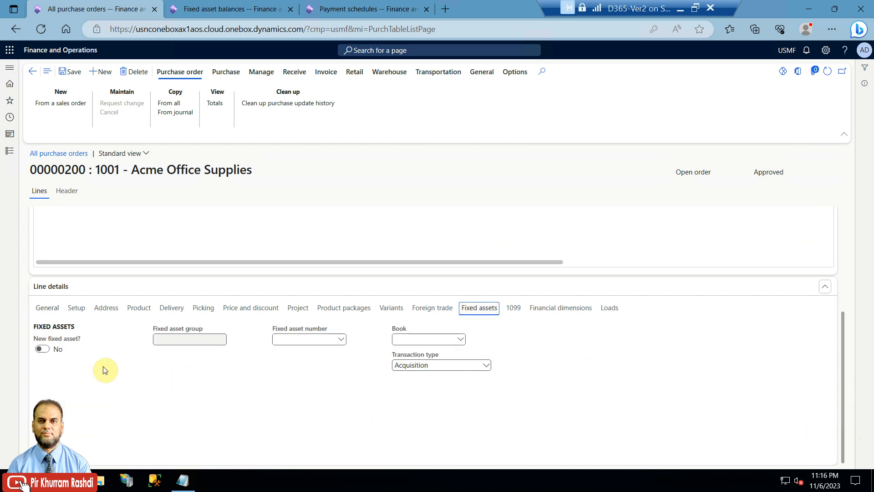
left_click(223, 340)
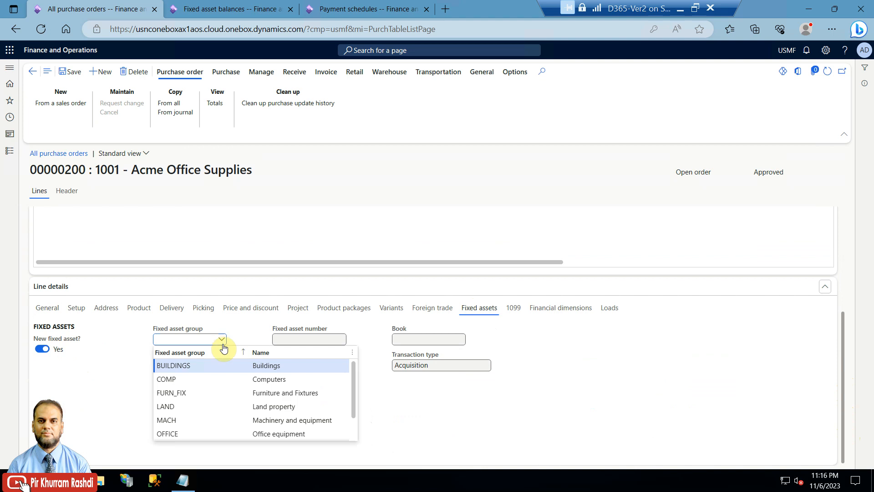
left_click(194, 419)
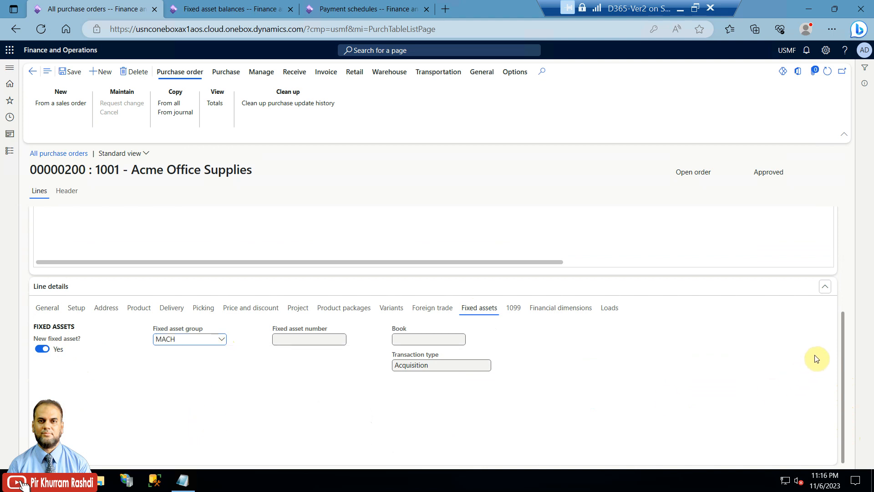
- Check the crane's value in the Notepad scenario and set the purchase order line's unit price to 50000
left_click_drag(841, 367, 839, 282)
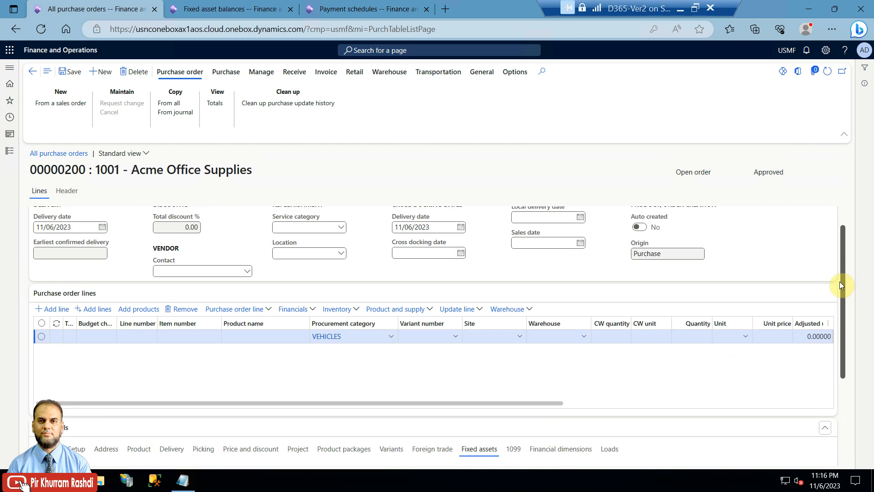
left_click_drag(498, 404, 635, 404)
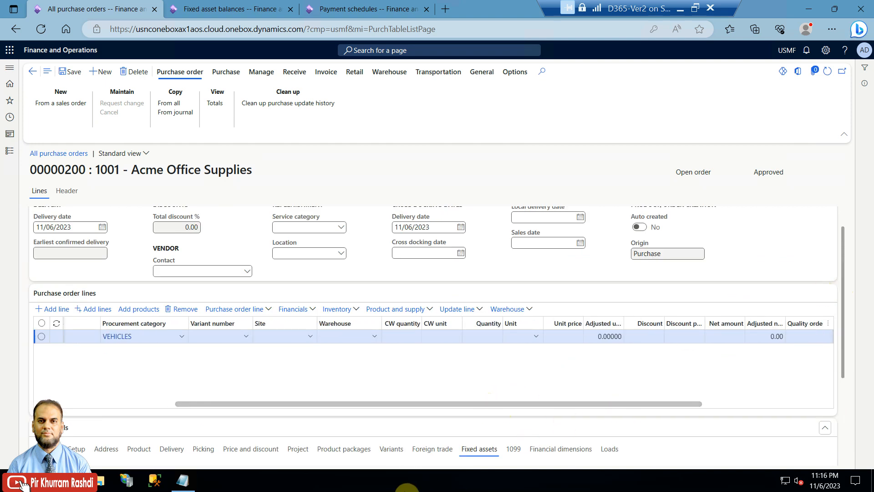
left_click(190, 481)
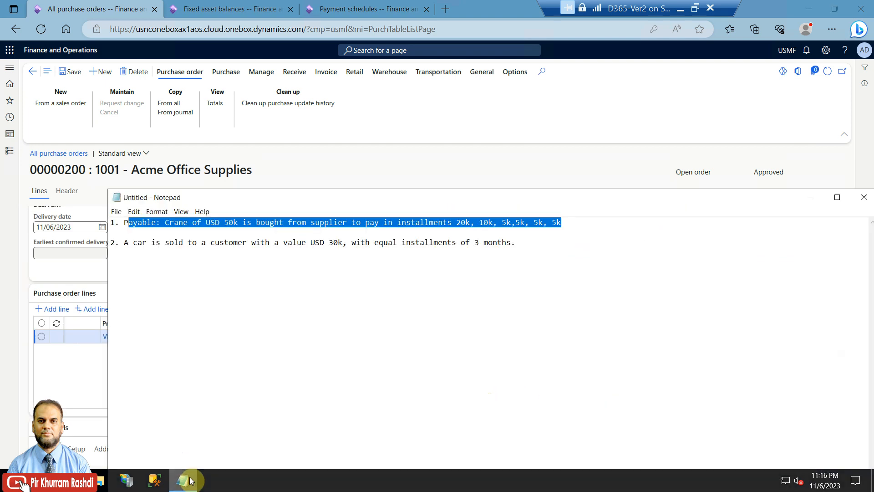
left_click_drag(243, 222, 206, 222)
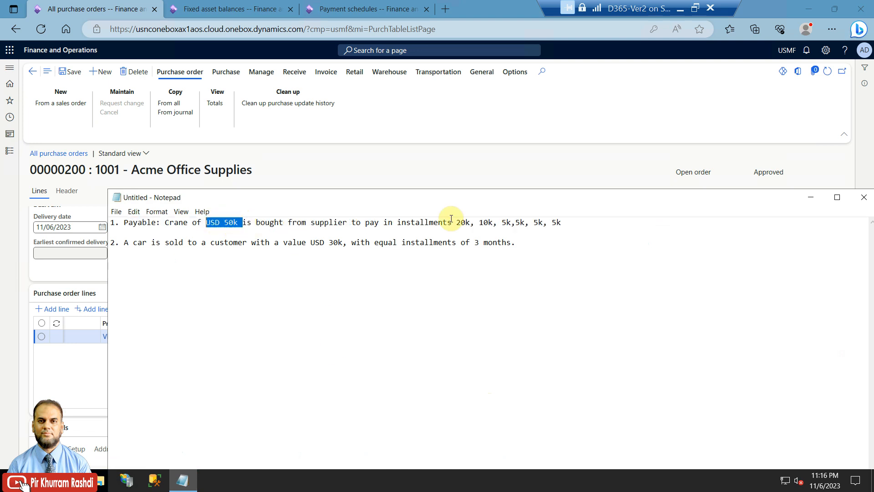
left_click(810, 198)
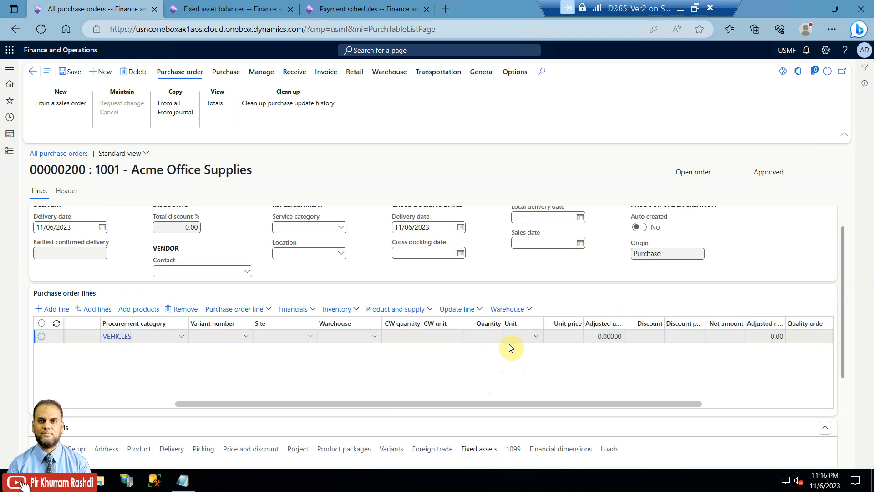
left_click(561, 341)
type("50000")
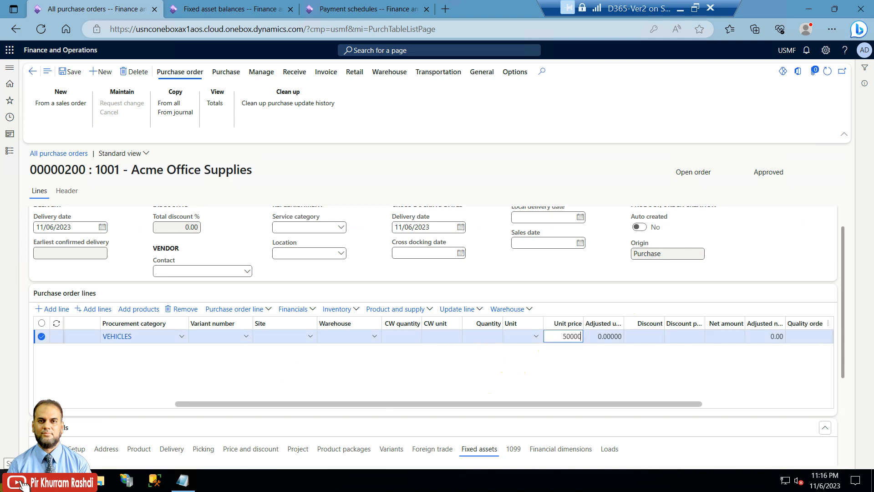
key("Tab")
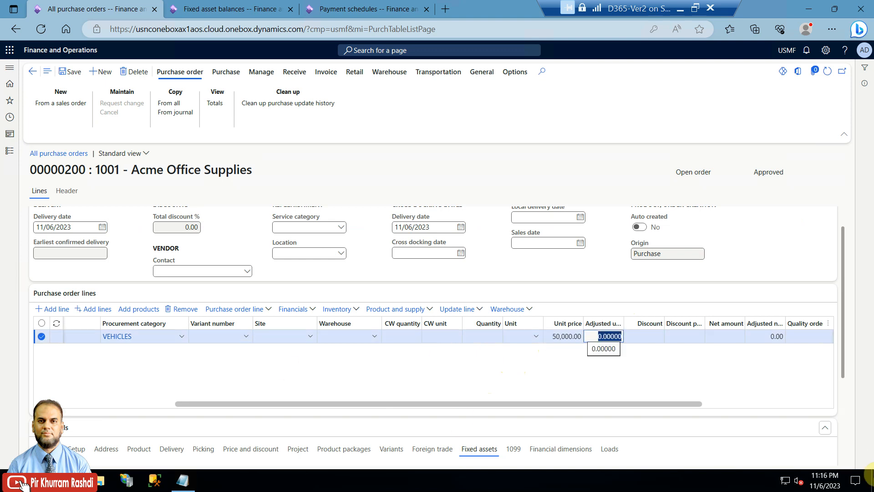
- Set the quantity of the VEHICLES line to 1 and check the line's amounts
left_click(523, 339)
key("Tab")
left_click(484, 340)
type("1")
key("Tab")
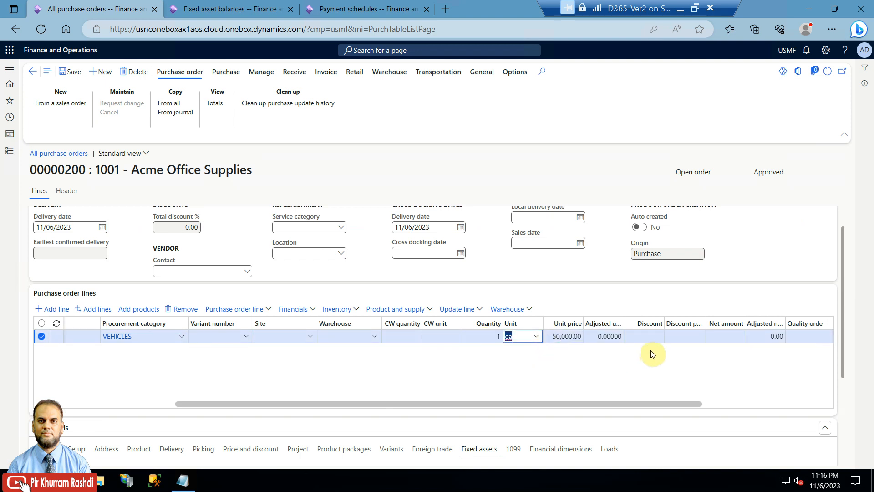
left_click(685, 341)
left_click_drag(615, 403, 783, 406)
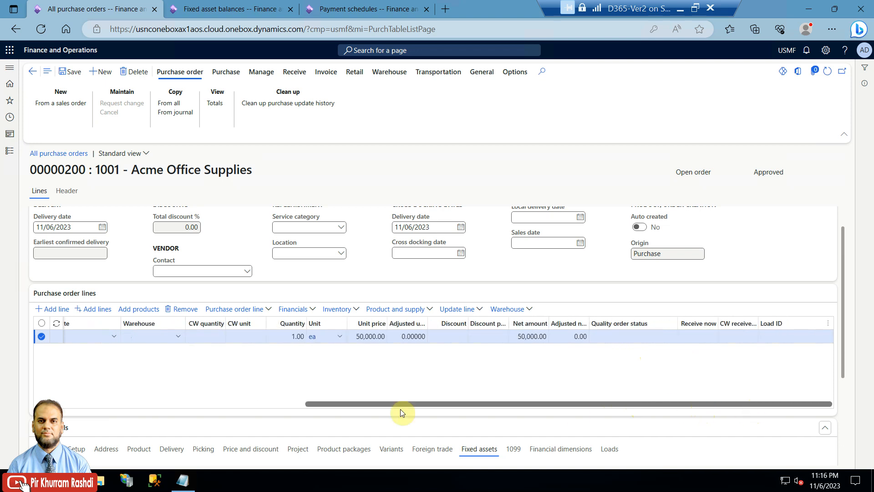
left_click_drag(400, 409, 400, 409)
scroll(392, 339, "up", 2)
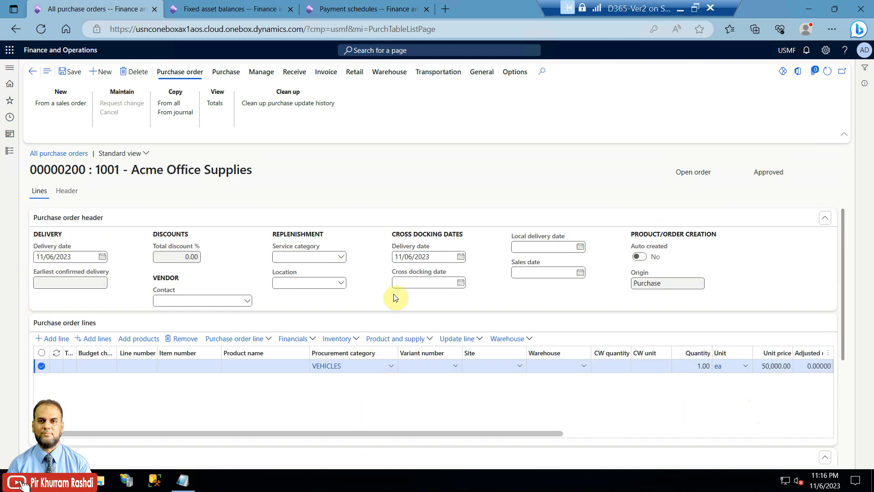
- In the order header, collapse the General and Setup sections to examine the price and discount details, and review the purchase order totals
left_click(69, 191)
scroll(357, 316, "up", 4)
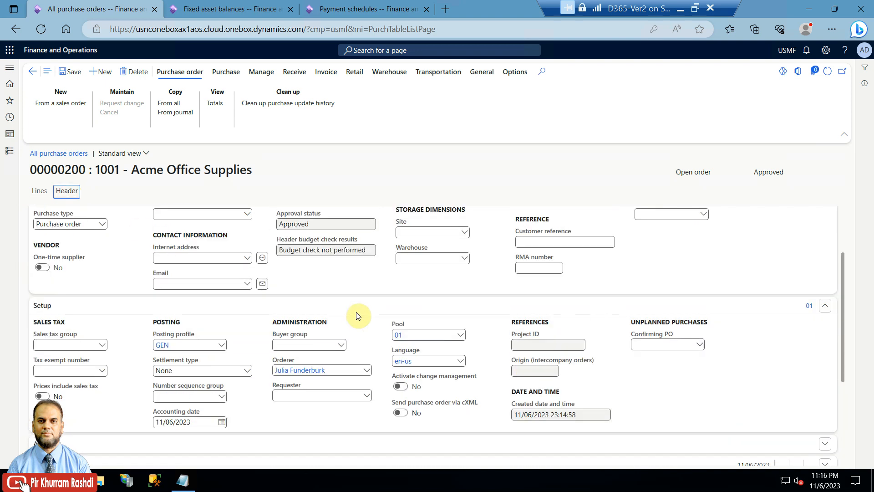
scroll(357, 315, "down", 2)
scroll(358, 316, "up", 4)
left_click(120, 285)
scroll(148, 353, "down", 3)
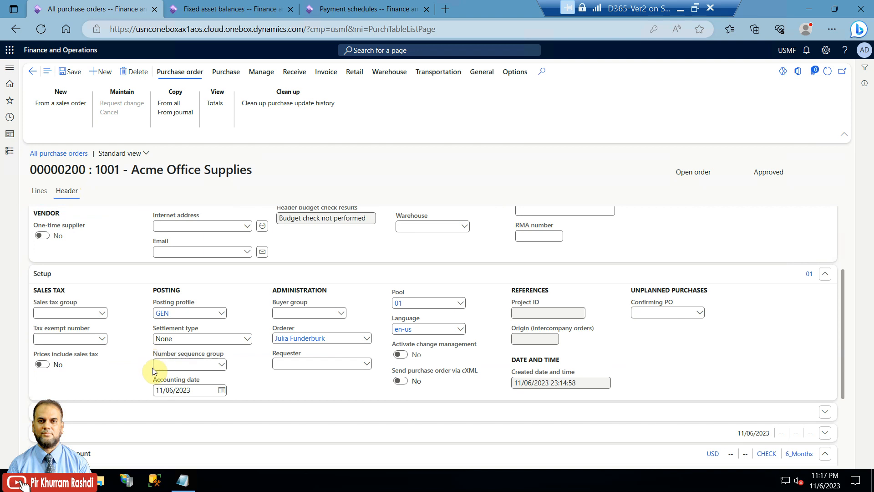
scroll(147, 360, "up", 3)
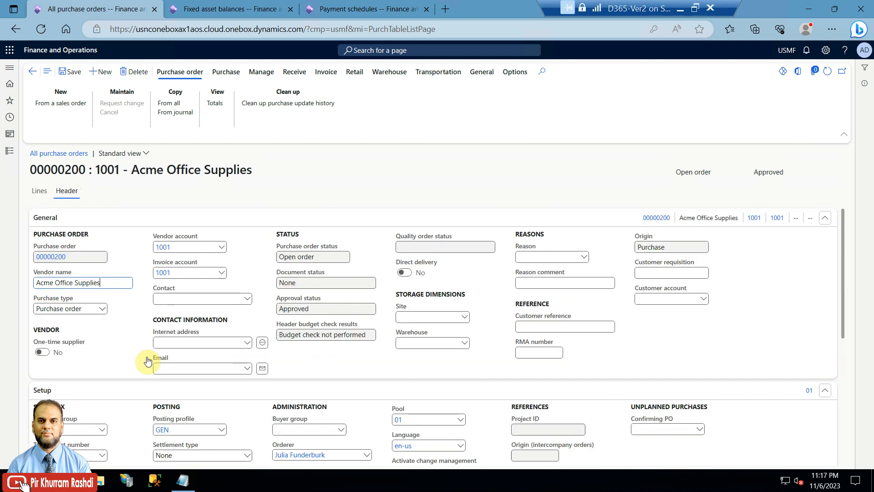
left_click(828, 224)
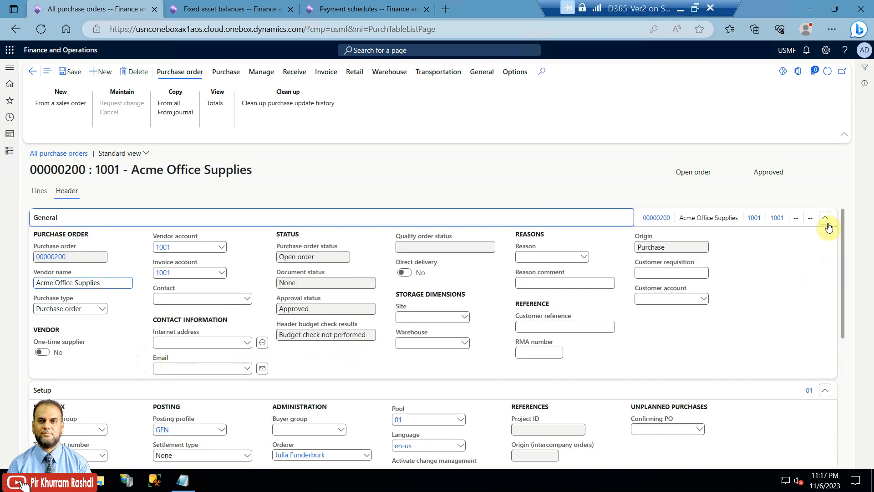
left_click(826, 238)
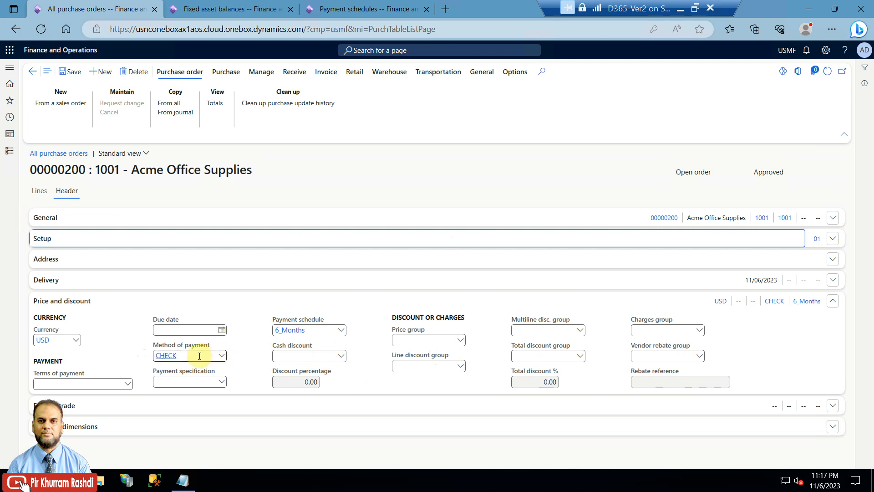
left_click(220, 105)
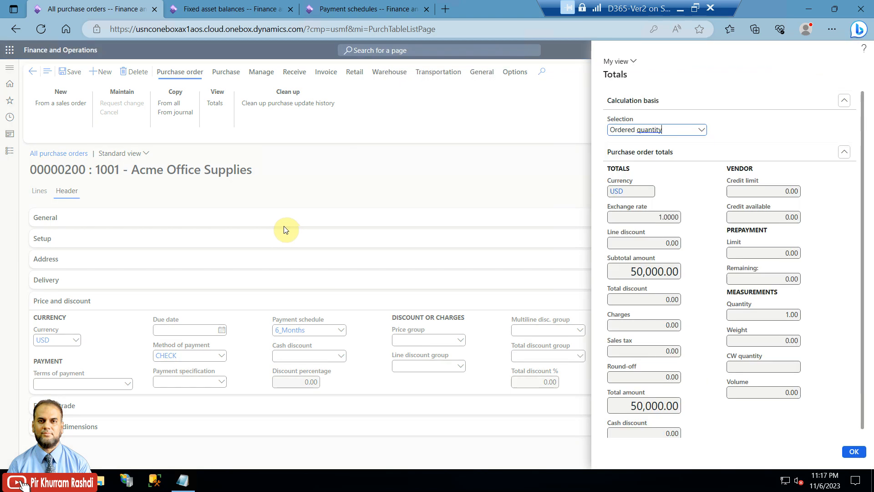
left_click(853, 452)
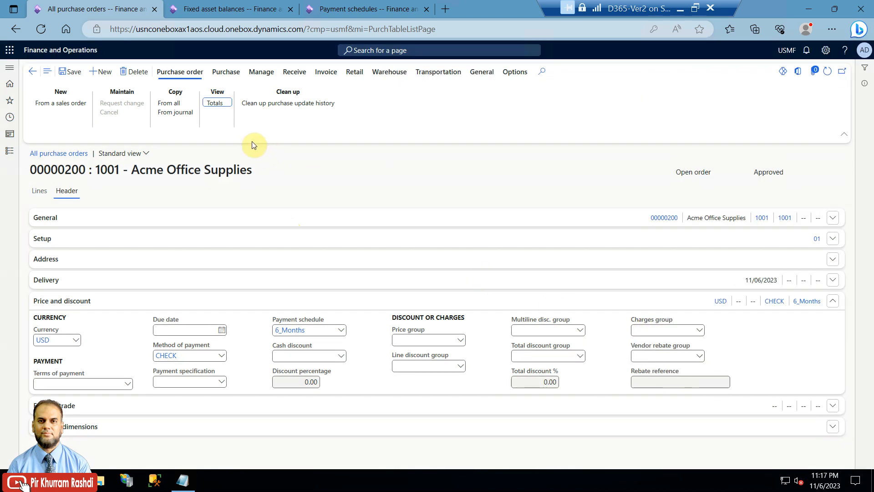
- Confirm the purchase order and start a vendor invoice from it
left_click(225, 72)
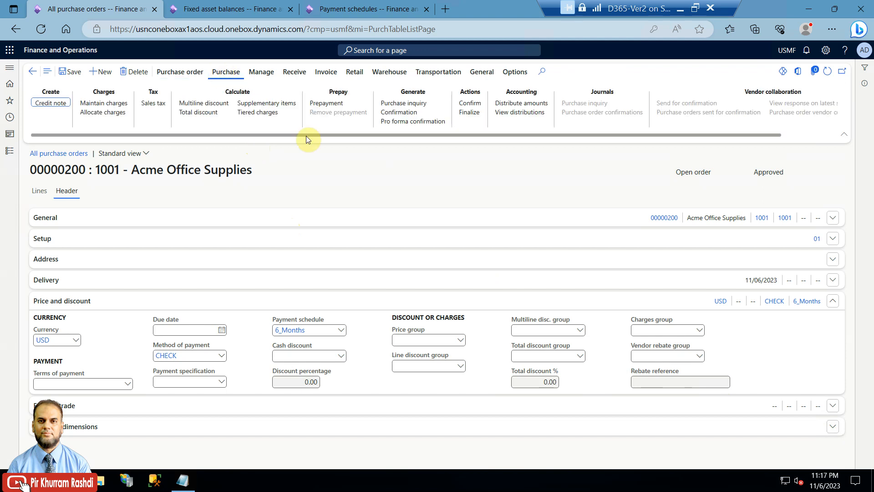
left_click(470, 105)
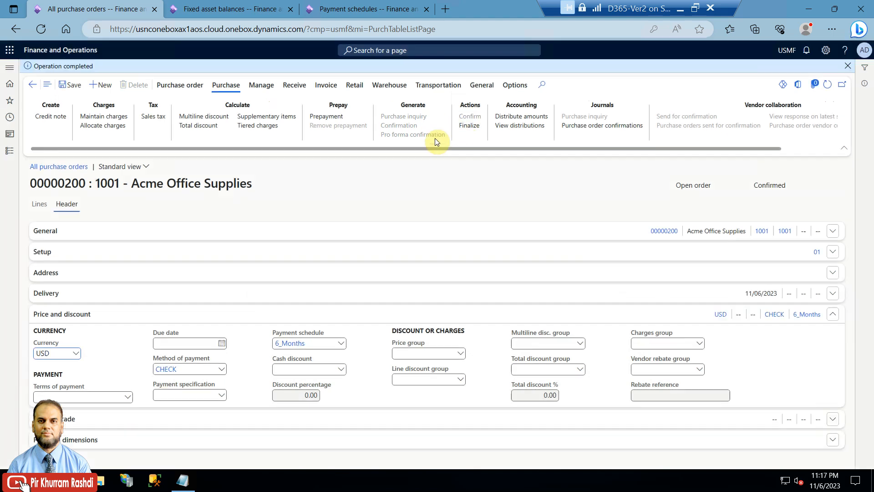
left_click(322, 88)
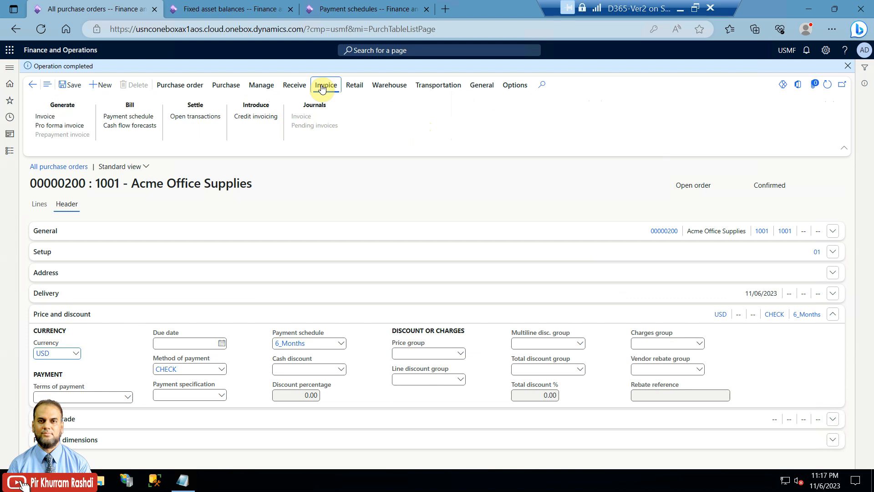
left_click(71, 117)
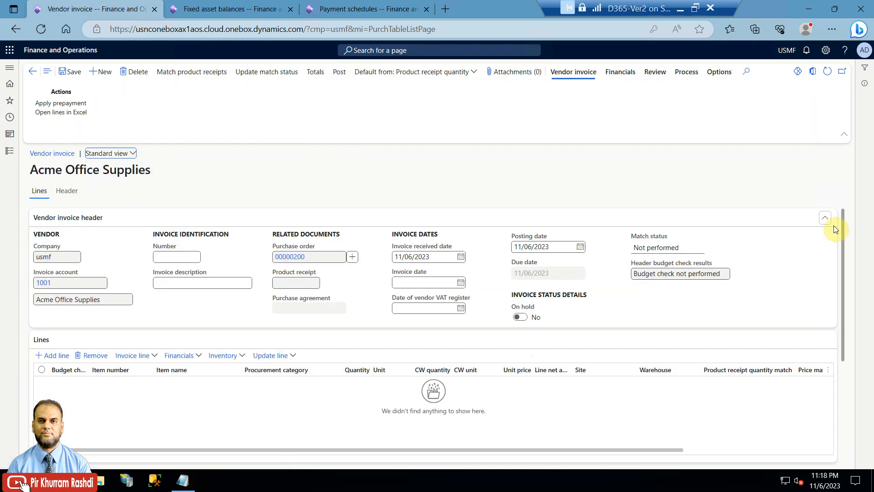
- Set the vendor invoice number to INv-200 in the invoice header
mouse_move(841, 215)
left_mouse_down()
mouse_move(838, 238)
mouse_move(838, 212)
left_mouse_up()
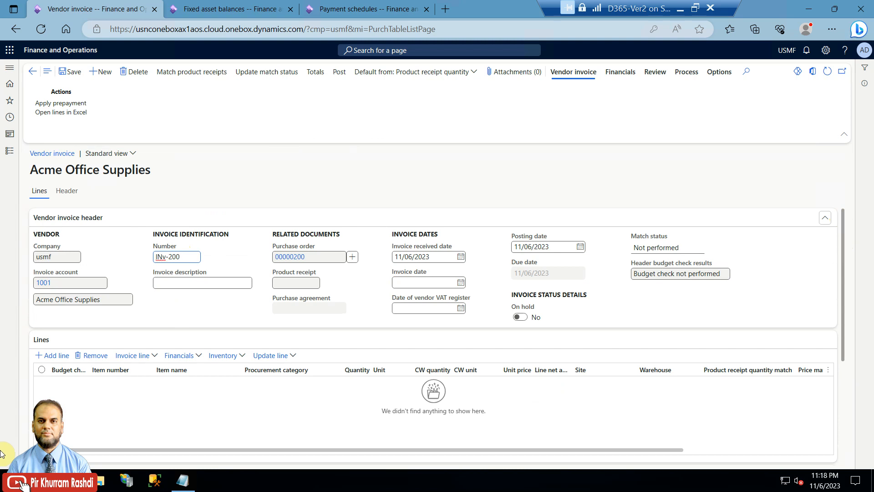
left_click(437, 256)
left_click_drag(842, 251, 849, 216)
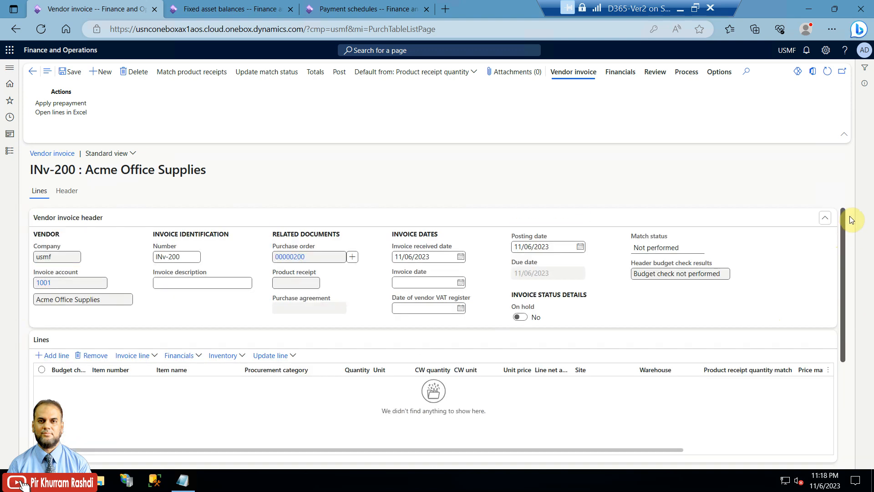
- Set the default quantity for the invoice lines to Ordered quantity
left_click(475, 74)
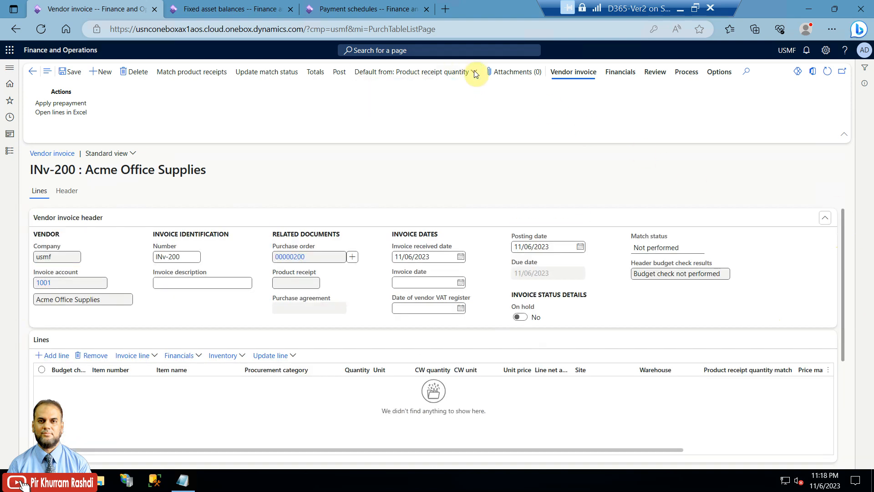
left_click(474, 72)
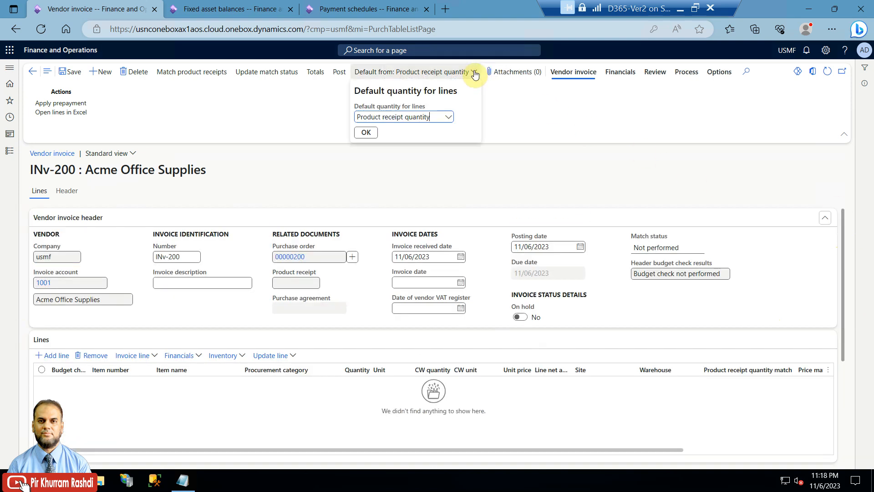
left_click(446, 115)
left_click(413, 140)
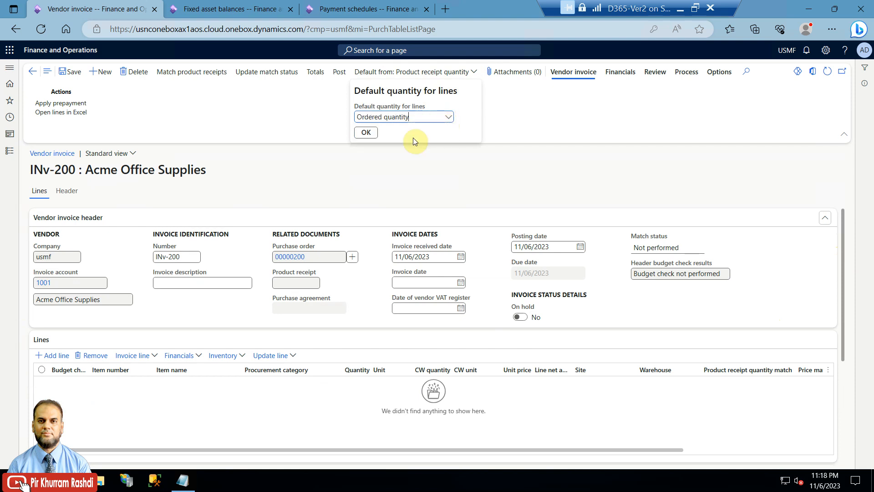
left_click(366, 133)
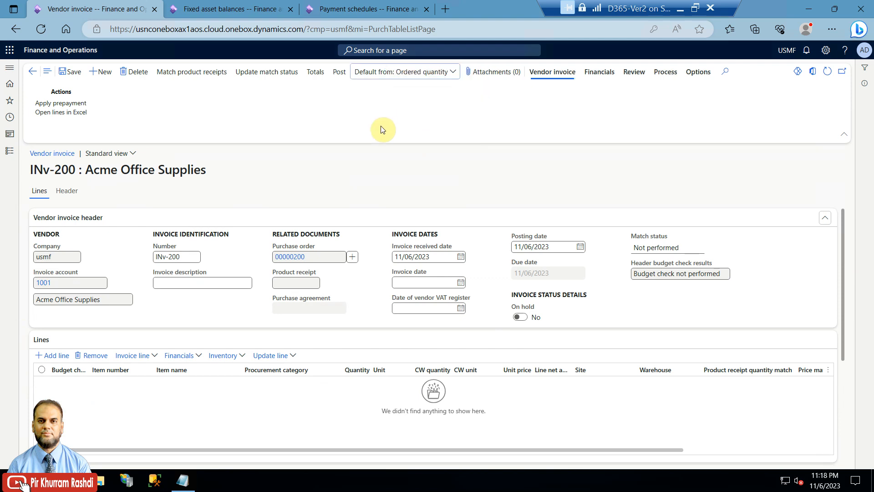
left_click_drag(843, 253, 839, 227)
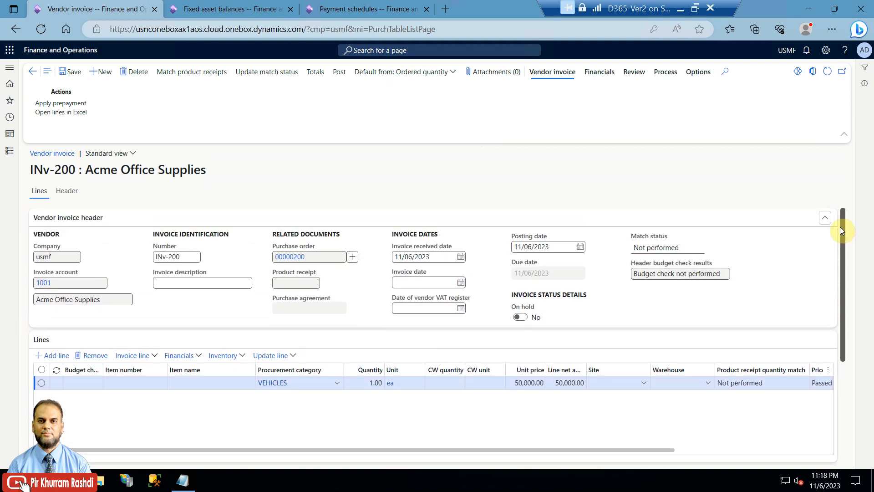
- Update the match status of invoice INv-200 and review the invoice totals
left_click(245, 81)
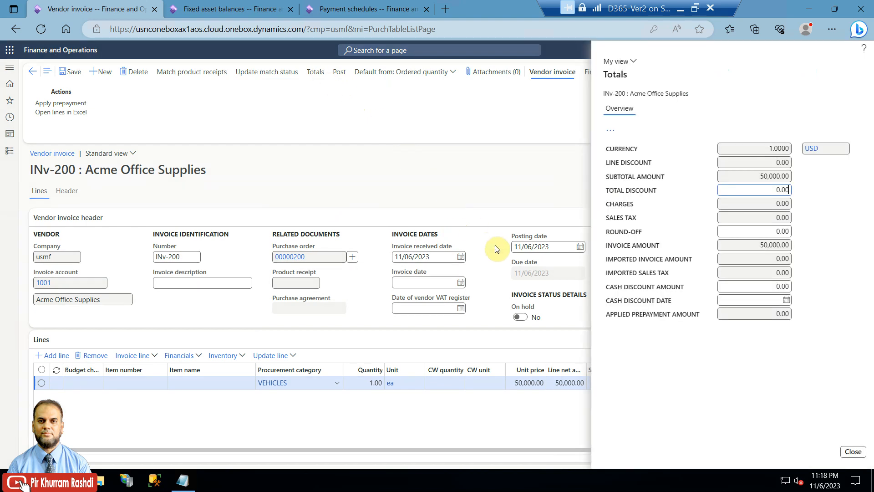
left_click(853, 452)
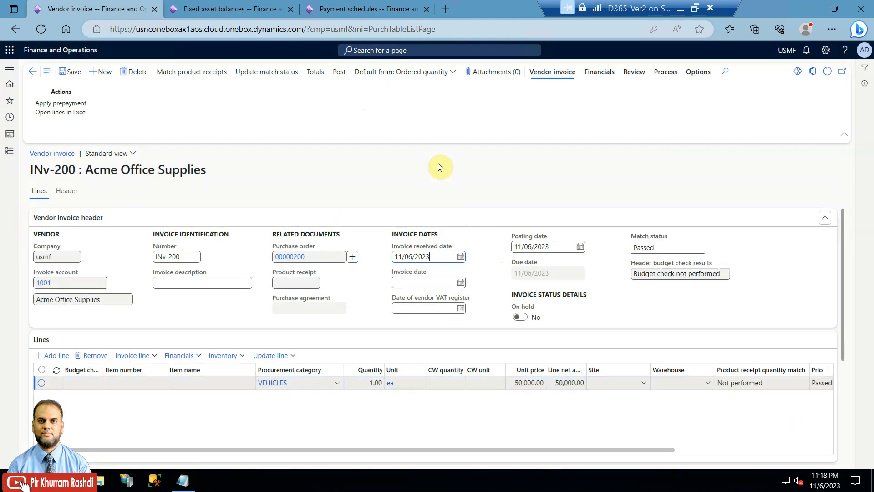
- Check the payment schedule in the invoice's header details and post the vendor invoice
left_click(67, 191)
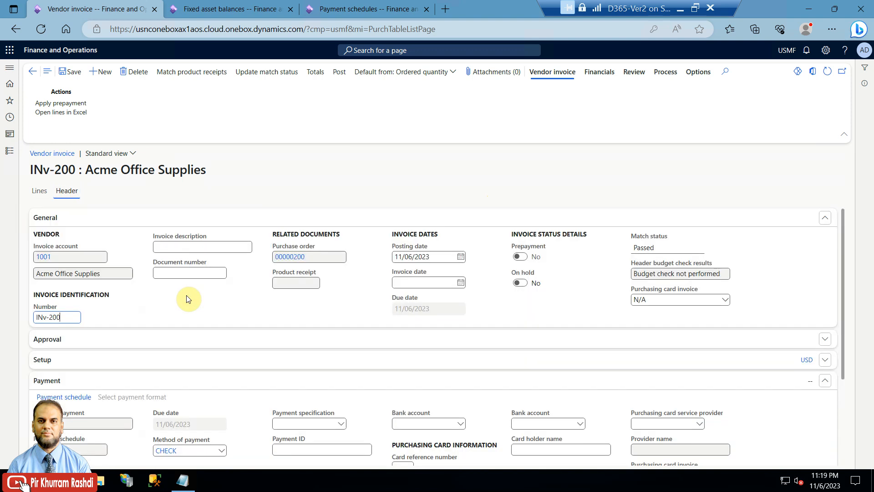
scroll(188, 299, "down", 2)
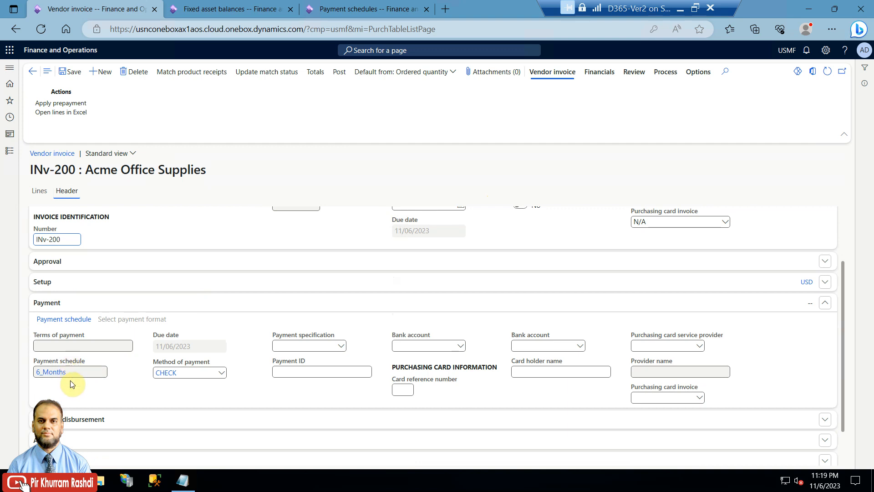
scroll(157, 384, "up", 2)
left_click(338, 75)
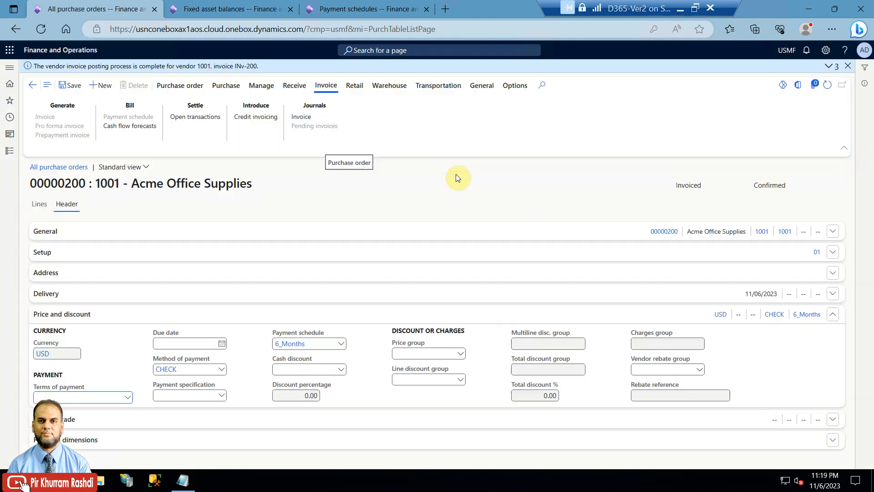
- Copy the vendor account number from the purchase order's title
left_click(99, 183)
left_click_drag(98, 183, 122, 183)
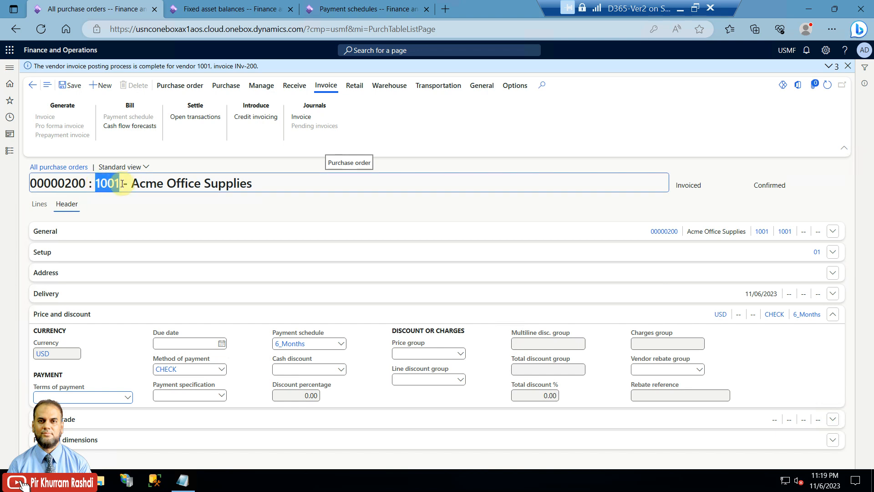
right_click(116, 186)
left_click(123, 190)
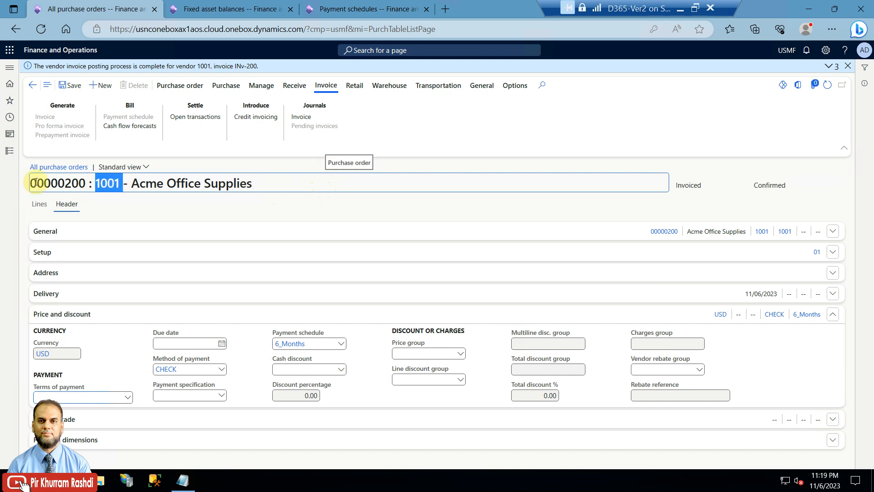
- Open the purchase order's invoice journal and examine the original preview of invoice INv-200
left_click(9, 150)
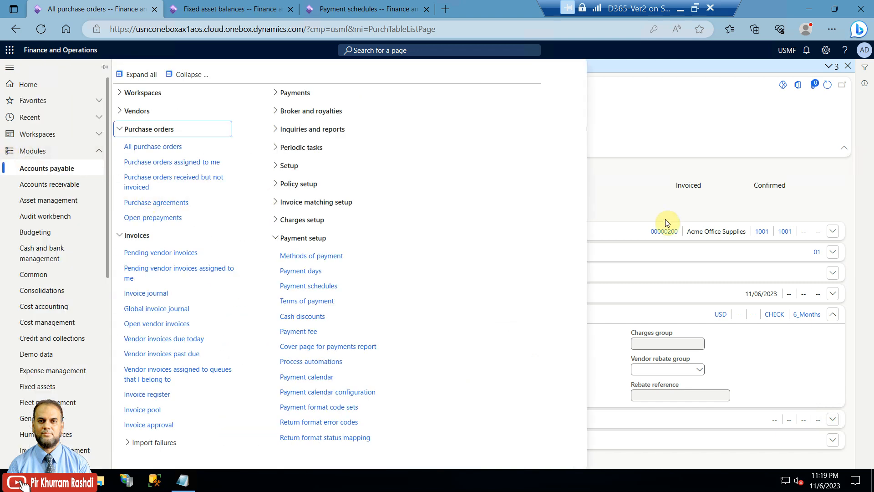
left_click(645, 162)
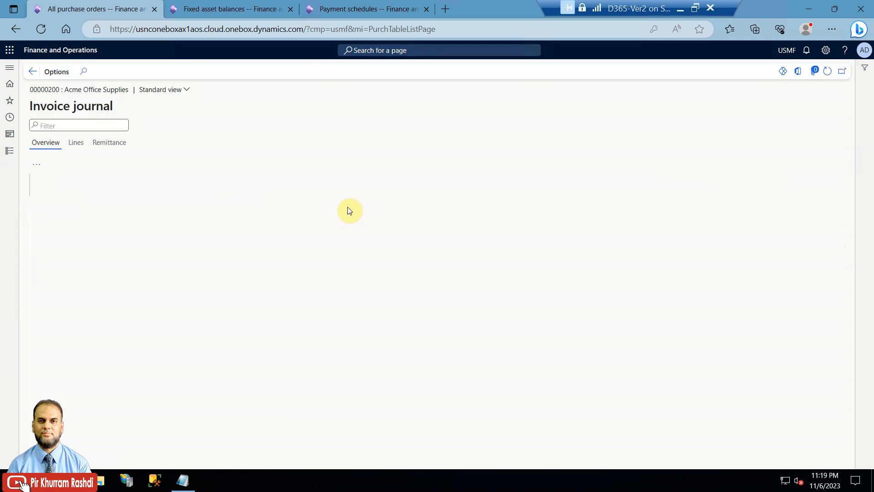
left_click(72, 166)
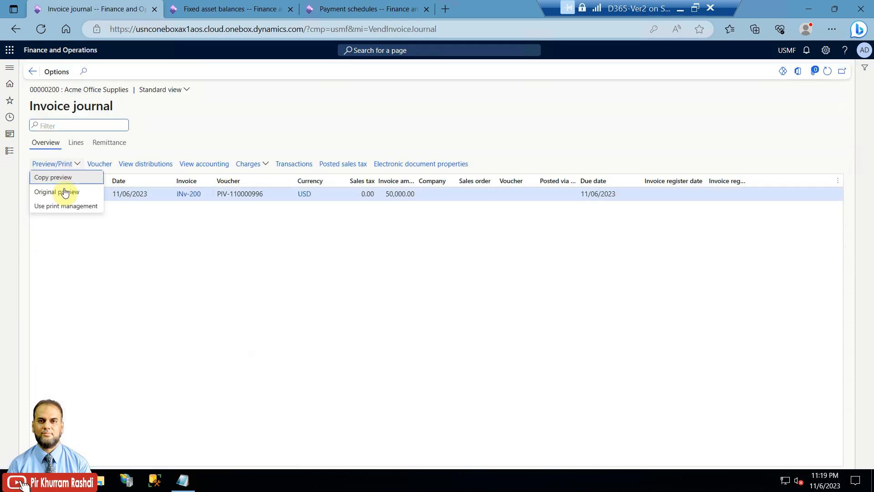
left_click(63, 192)
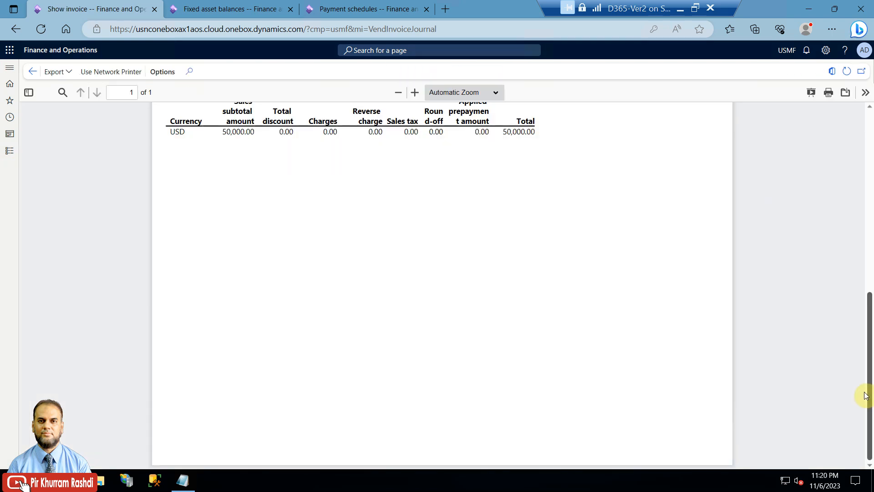
left_click_drag(867, 393, 867, 205)
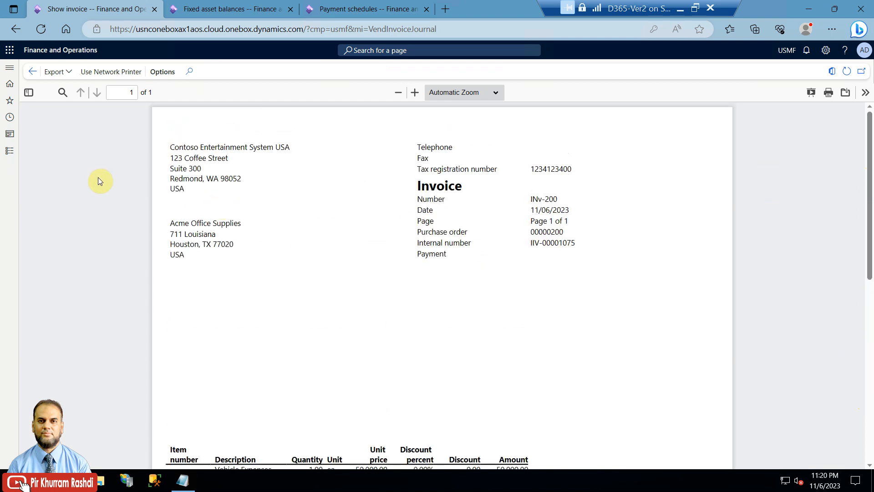
- Open the list of all vendors in Accounts payable and locate the Acme Office Supplies record
left_click(10, 155)
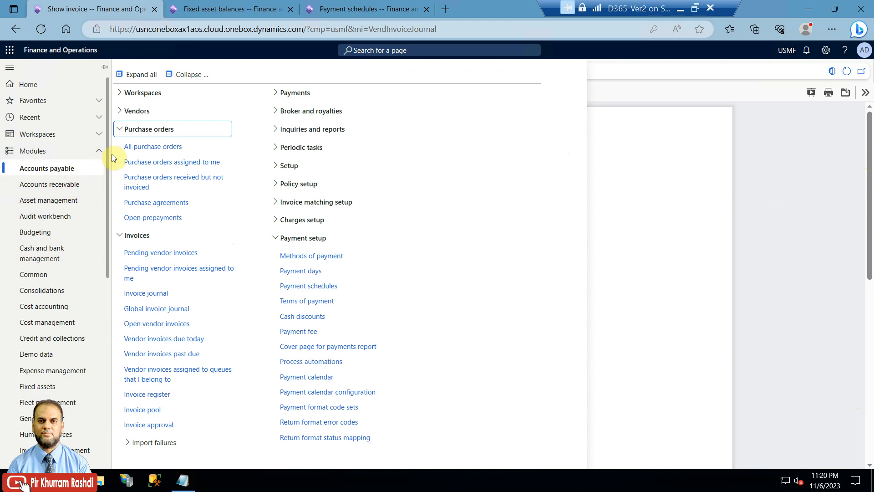
left_click(152, 111)
left_click(150, 128)
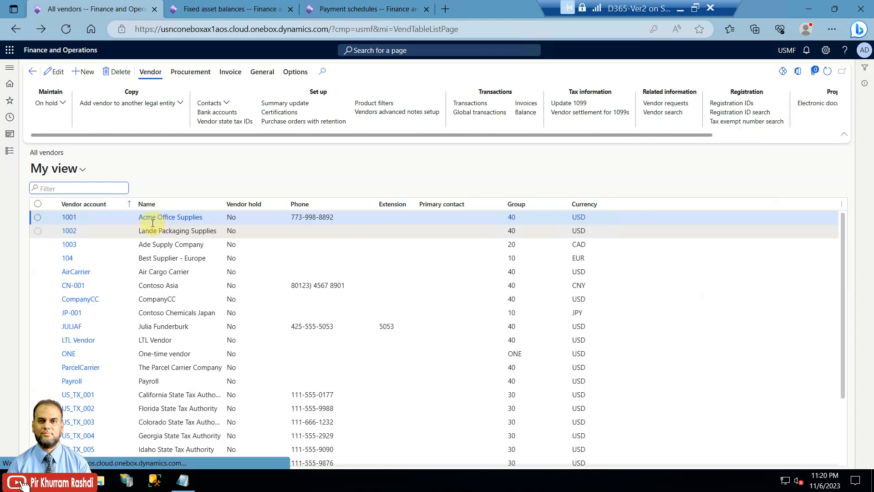
left_click(129, 206)
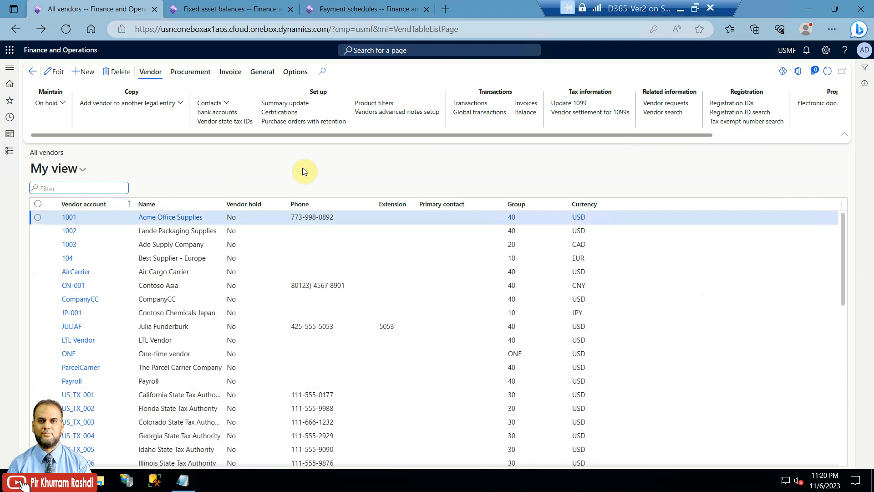
- Examine the due dates and amounts of the INv-200 installments in Acme Office Supplies' settle transactions, without settling any
left_click(229, 72)
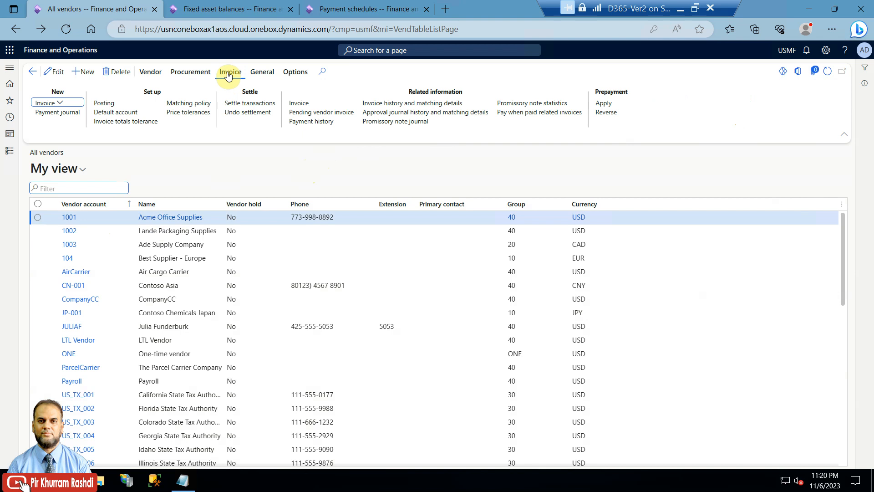
left_click(236, 105)
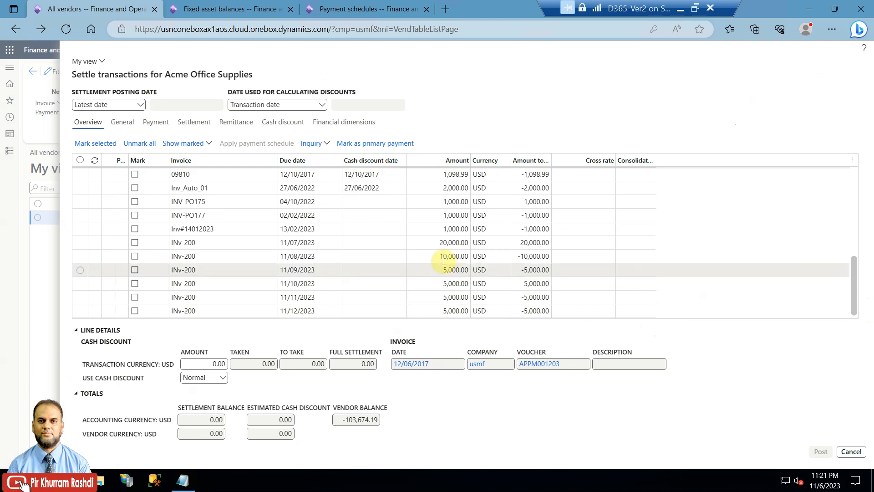
left_click(375, 242)
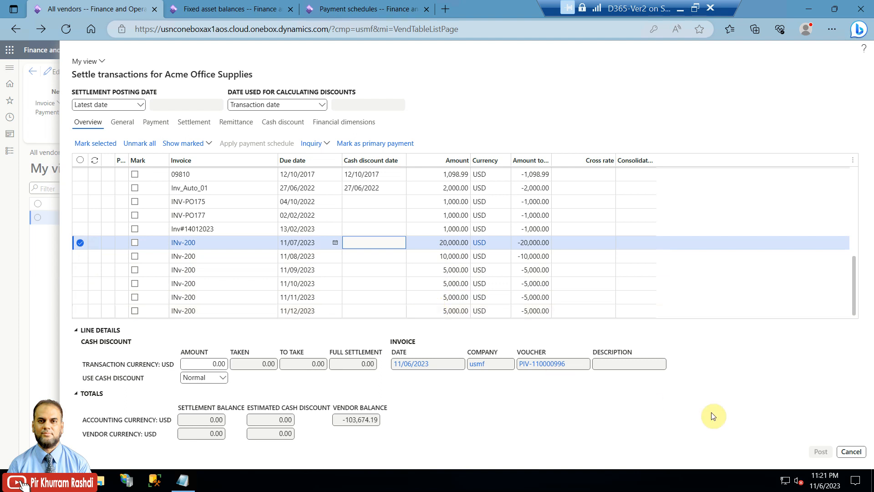
left_click(847, 452)
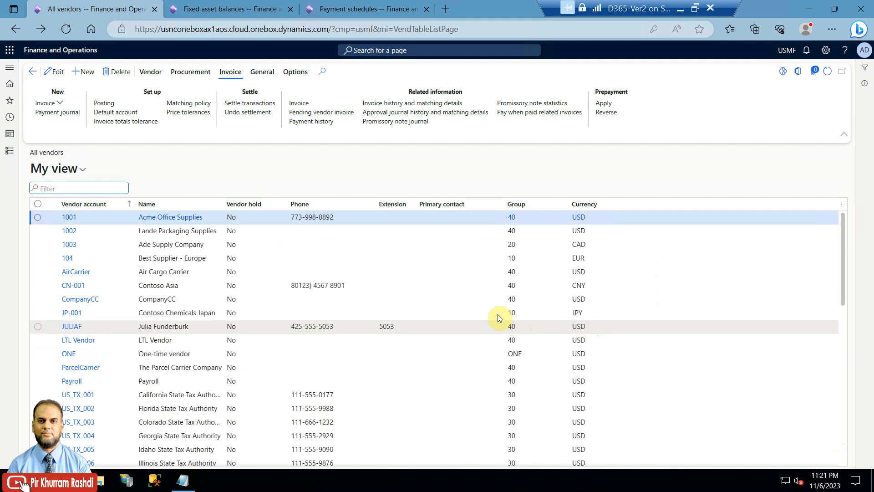
- Create a new vendor payment journal in Accounts payable with the journal name VendPay
left_click(7, 154)
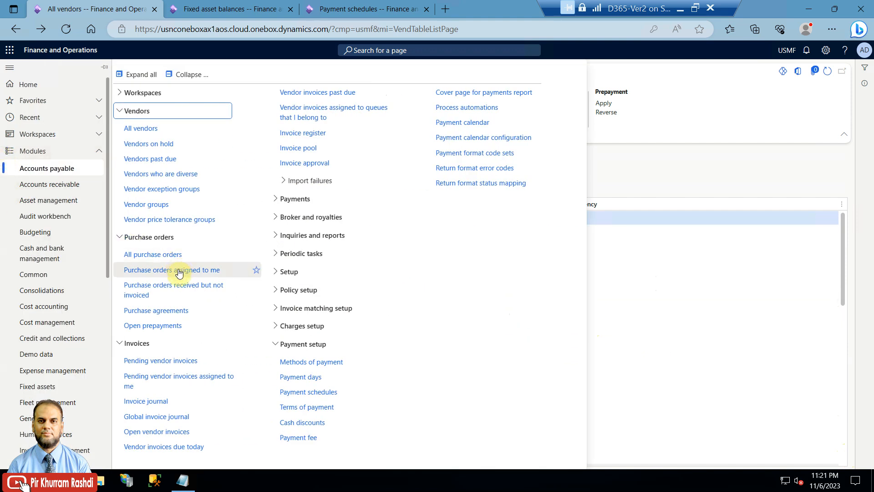
left_click(310, 204)
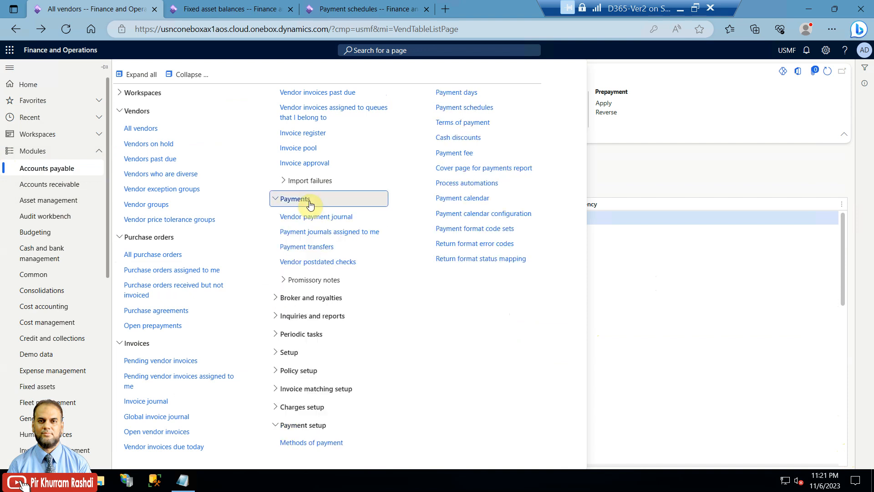
left_click(313, 220)
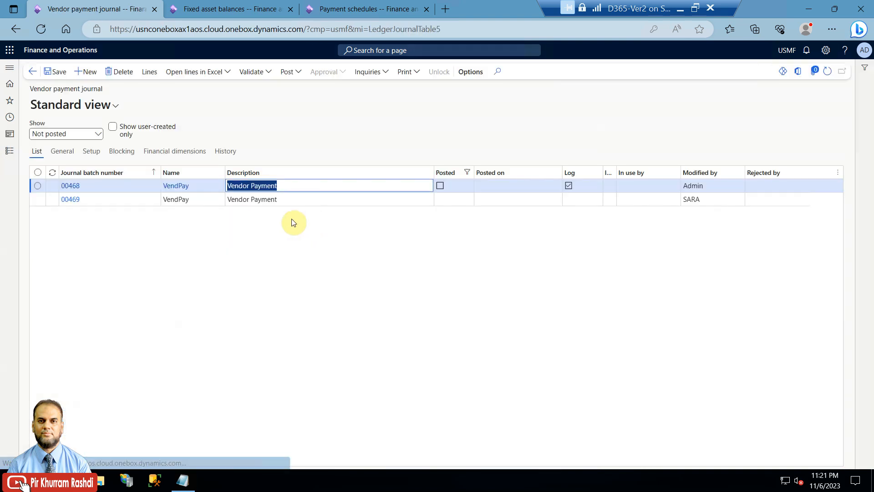
key("alt+n")
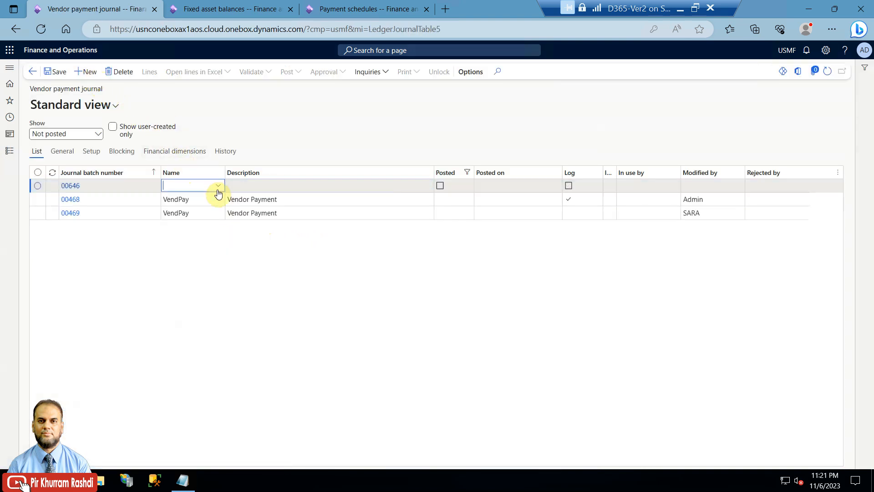
left_click(218, 185)
left_click(202, 212)
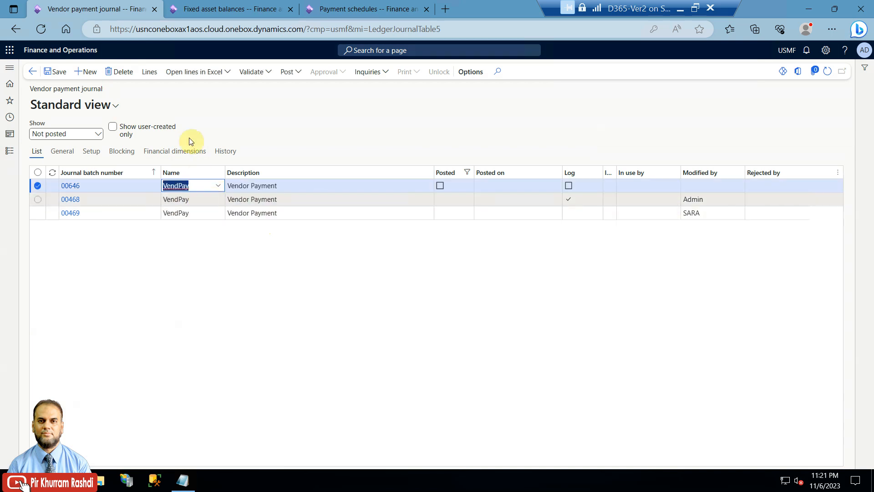
- Open the new journal's lines and set the payment line's vendor account to Acme Office Supplies
left_click(150, 72)
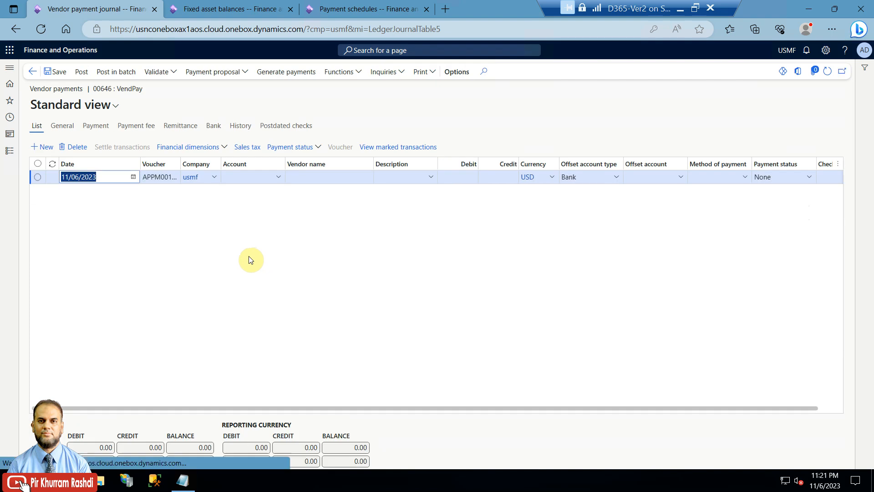
left_click(276, 178)
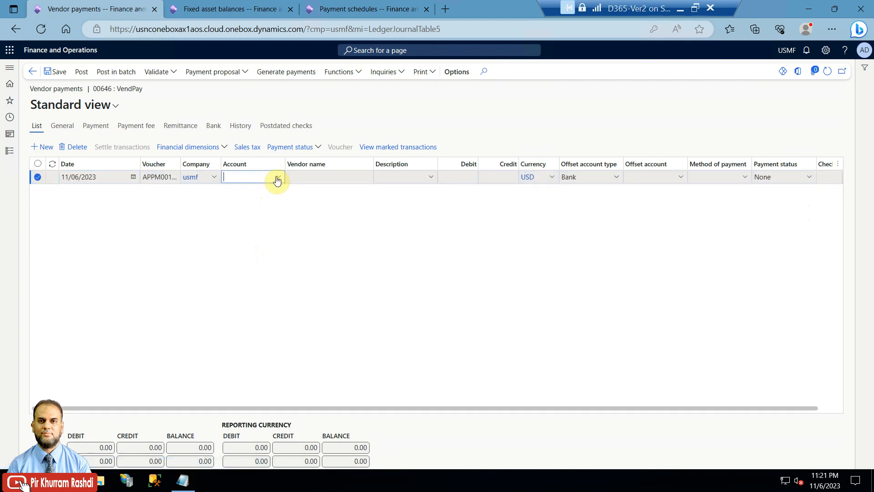
left_click(276, 178)
left_click(262, 203)
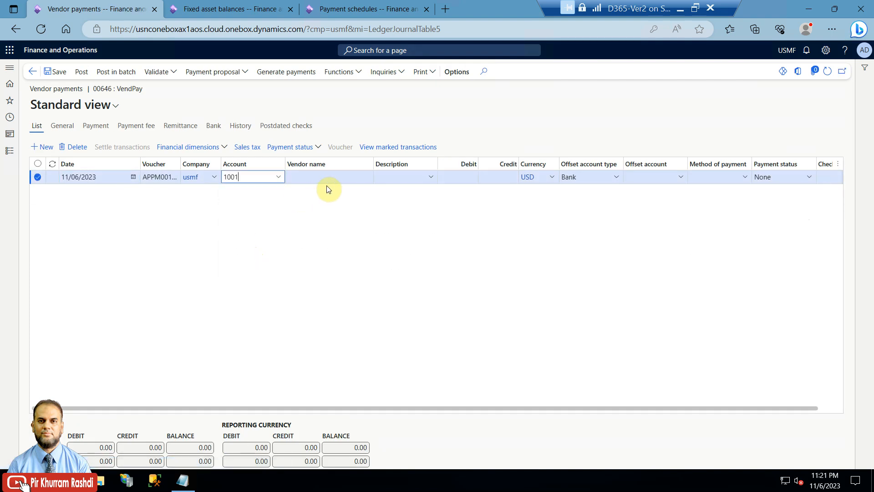
left_click(352, 182)
left_click(389, 176)
- Mark the INv-200 installment of 20,000.00 USD due 11/07/2023 for settlement on the Acme Office Supplies payment line
left_click(123, 151)
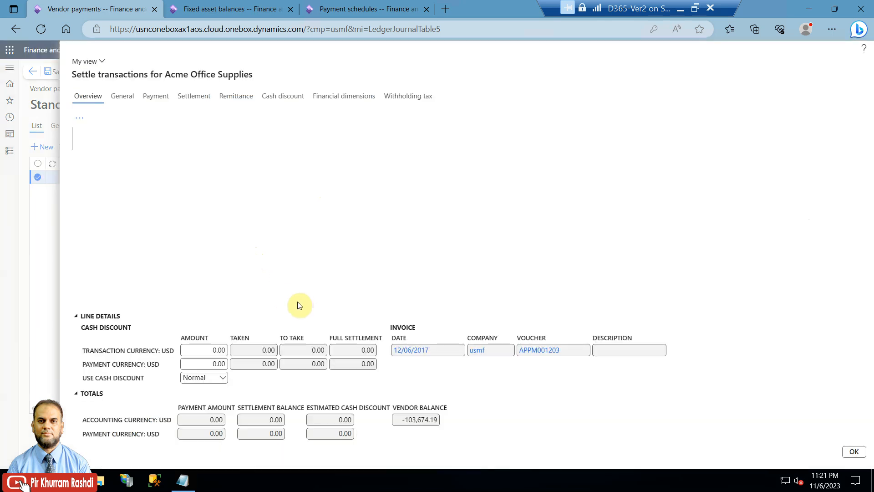
scroll(281, 292, "down", 8)
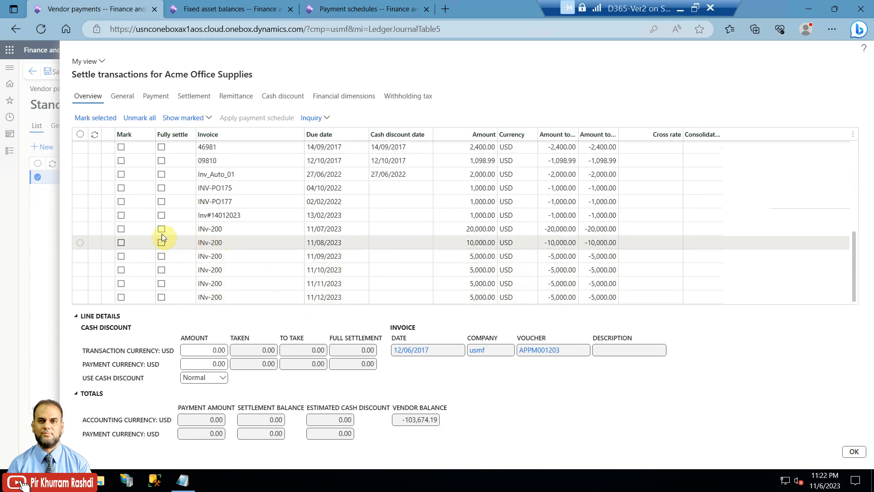
left_click(122, 228)
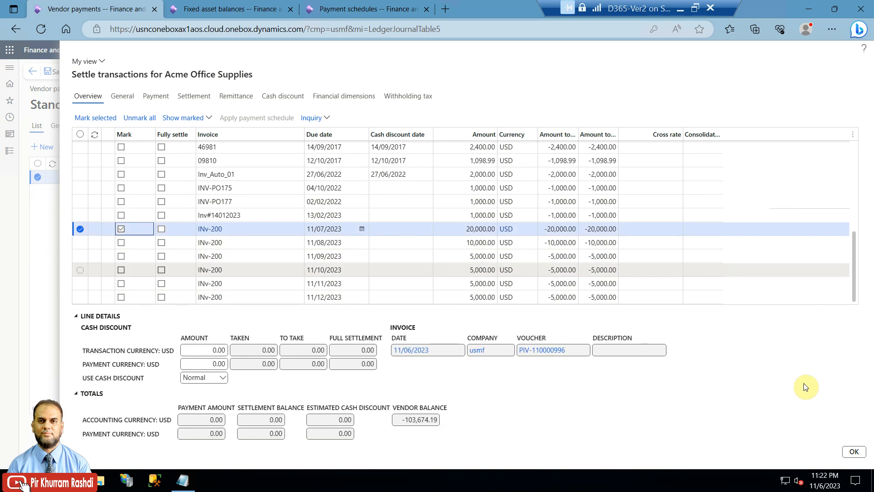
left_click(854, 452)
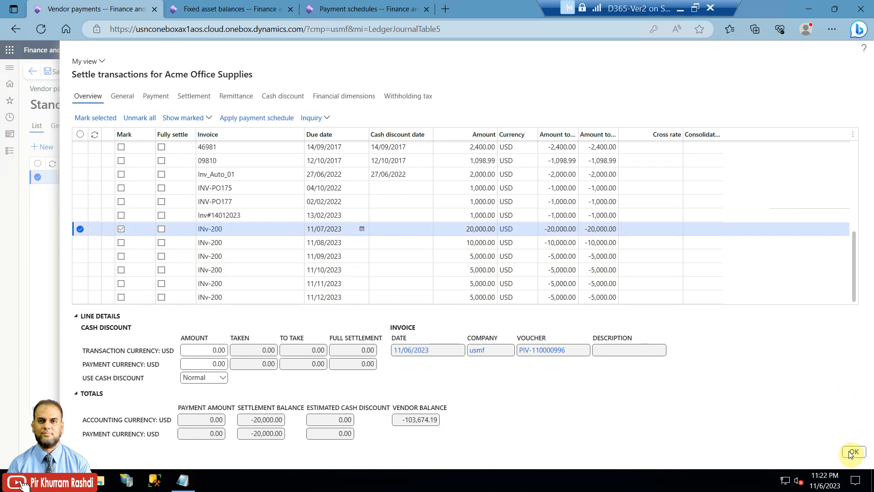